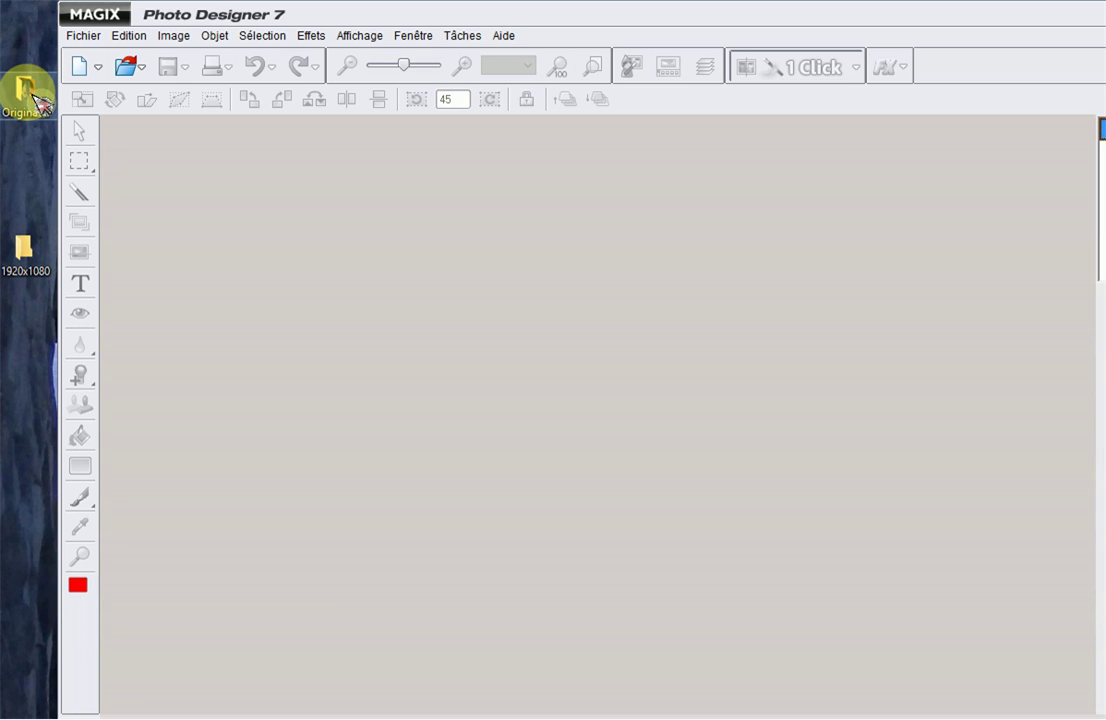
# Start a batch processing job and add the Originaux folder from the desktop as its input
pyautogui.click(82, 38)
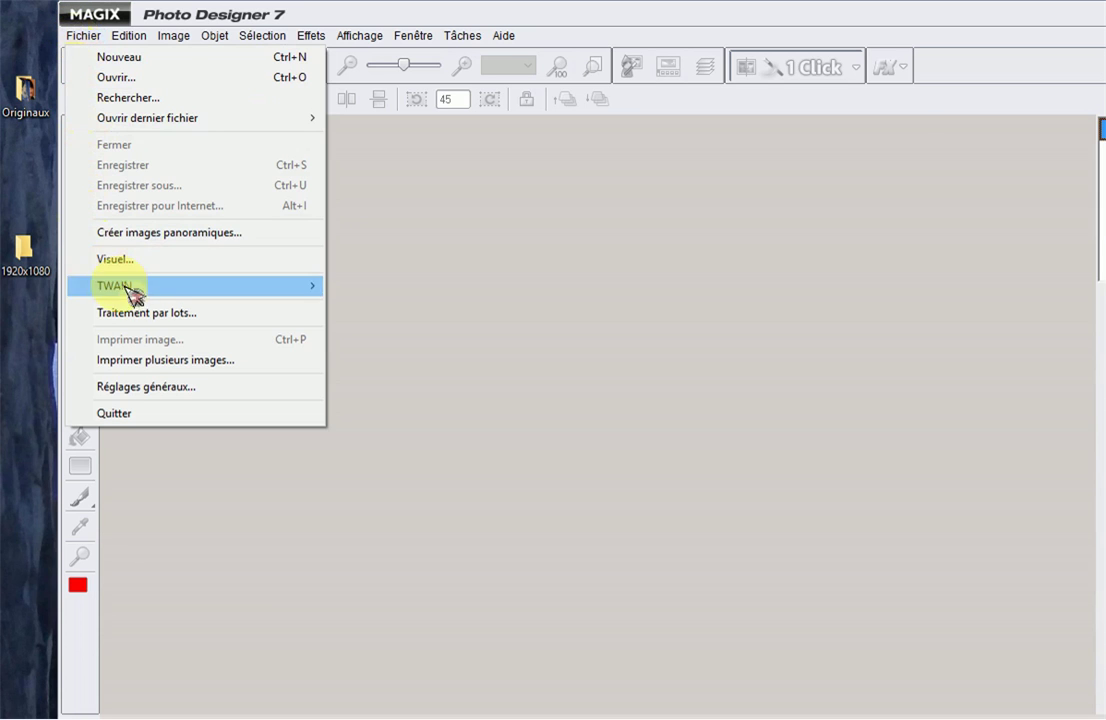
pyautogui.click(143, 316)
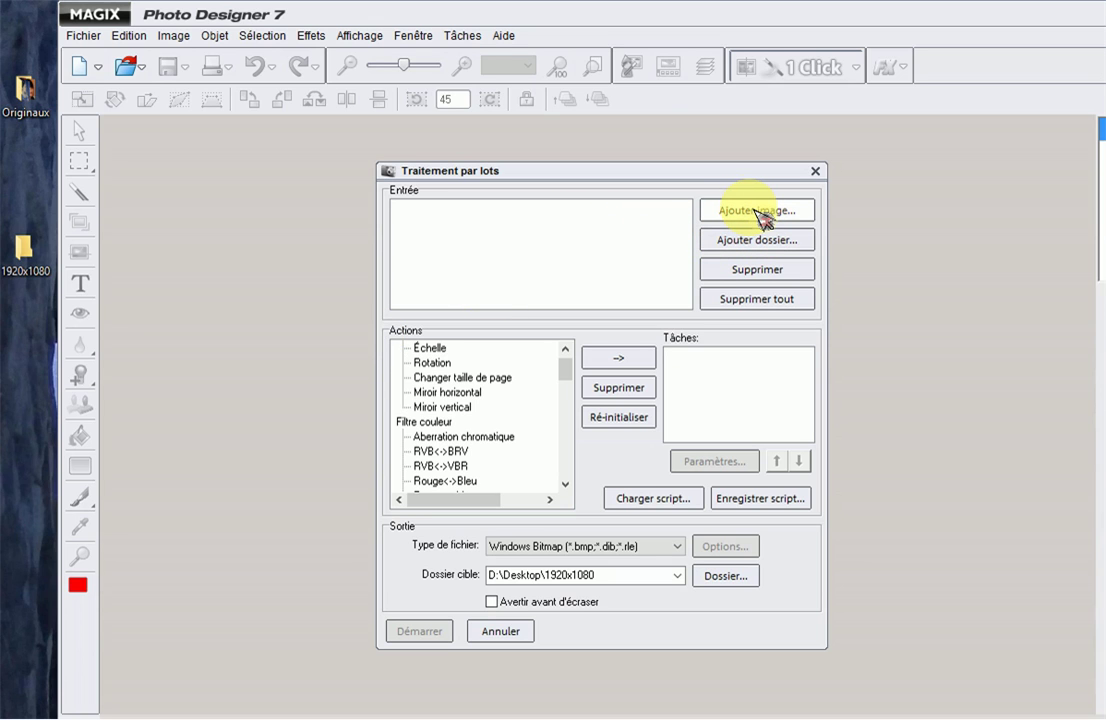
pyautogui.click(742, 242)
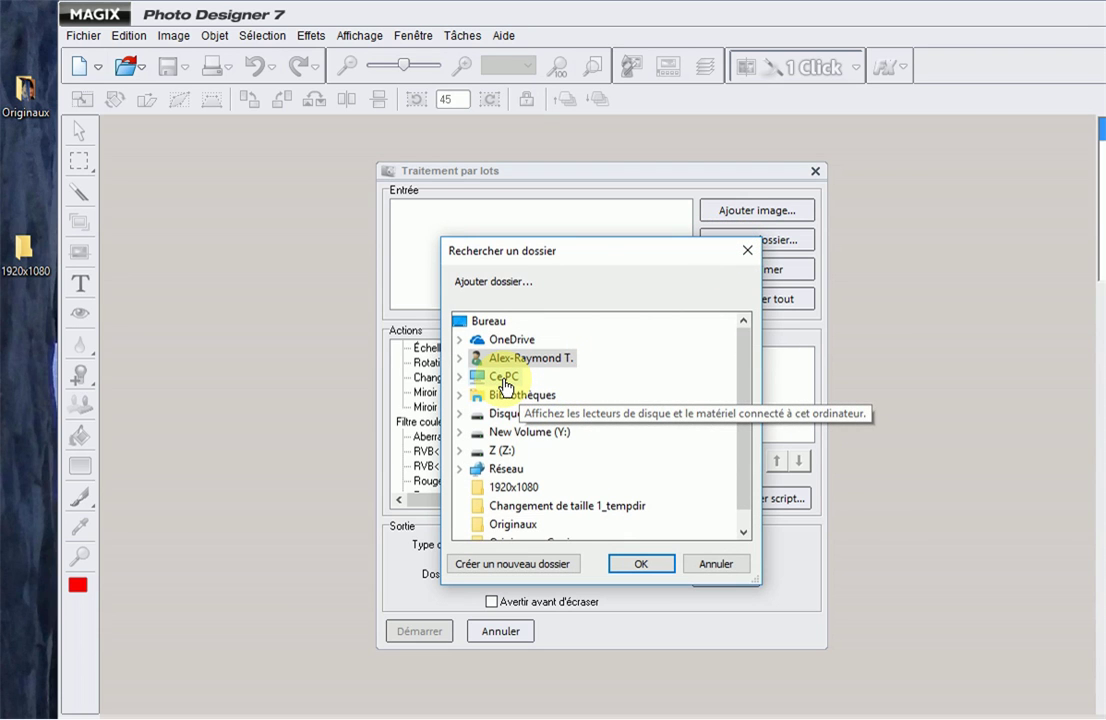
pyautogui.click(459, 376)
pyautogui.doubleClick(522, 341)
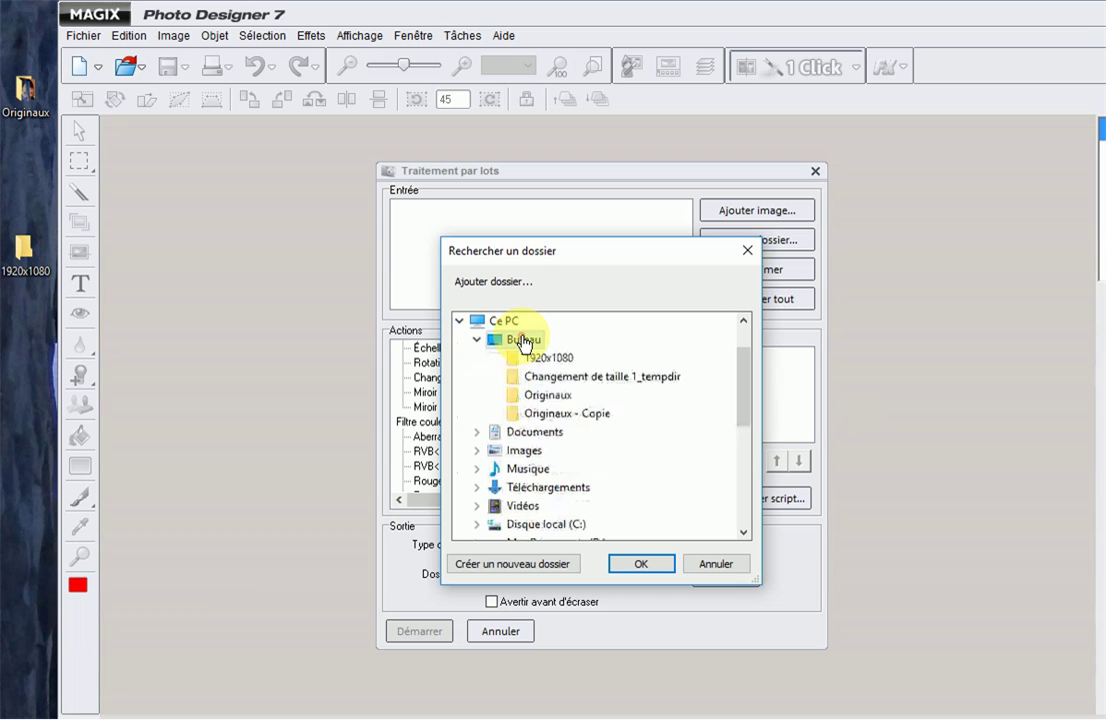
pyautogui.click(553, 396)
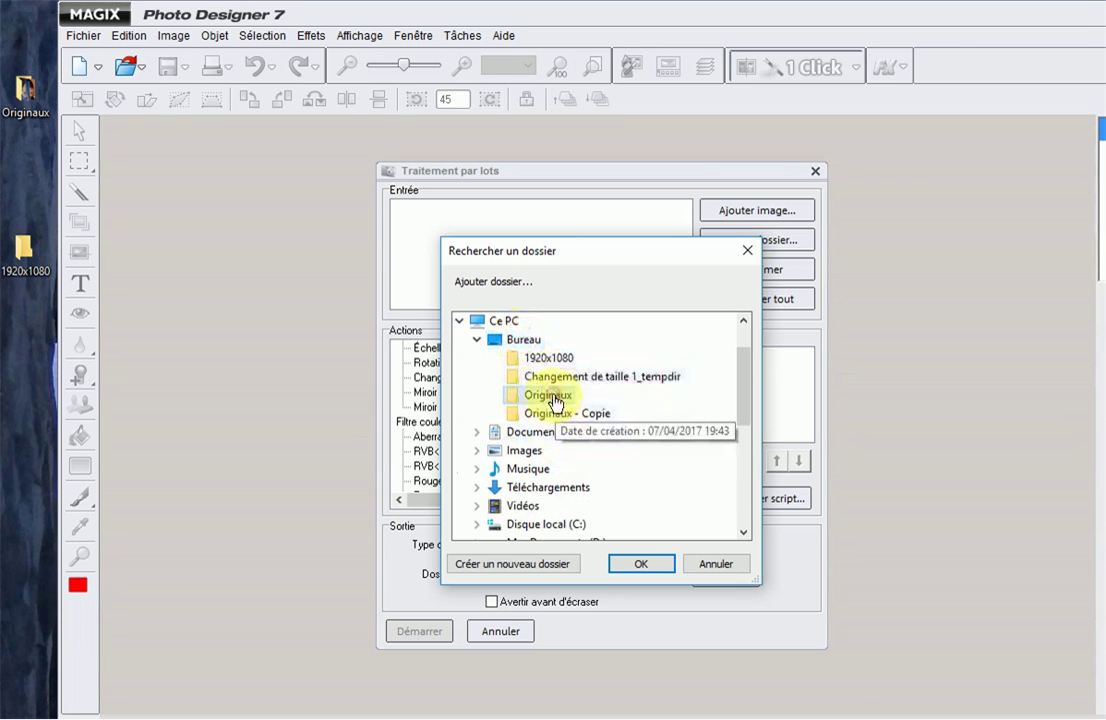
pyautogui.click(645, 566)
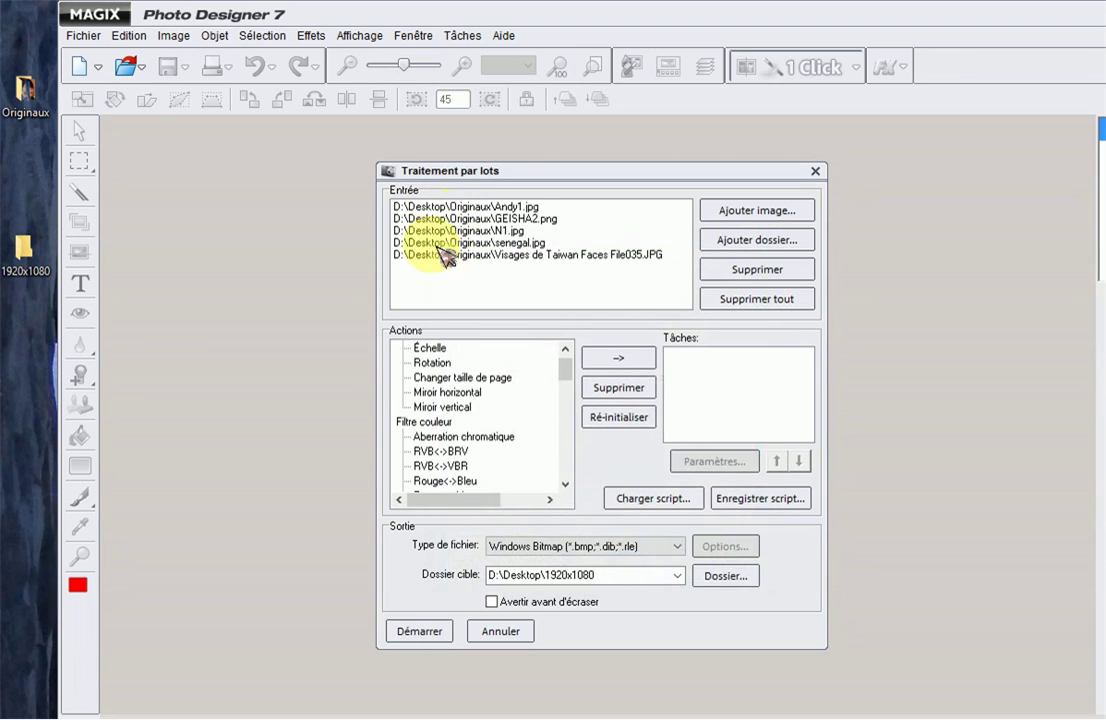
# Add a Changer taille de page task to the batch, using 1920 x 1080 pixels and Centré placement
pyautogui.click(441, 380)
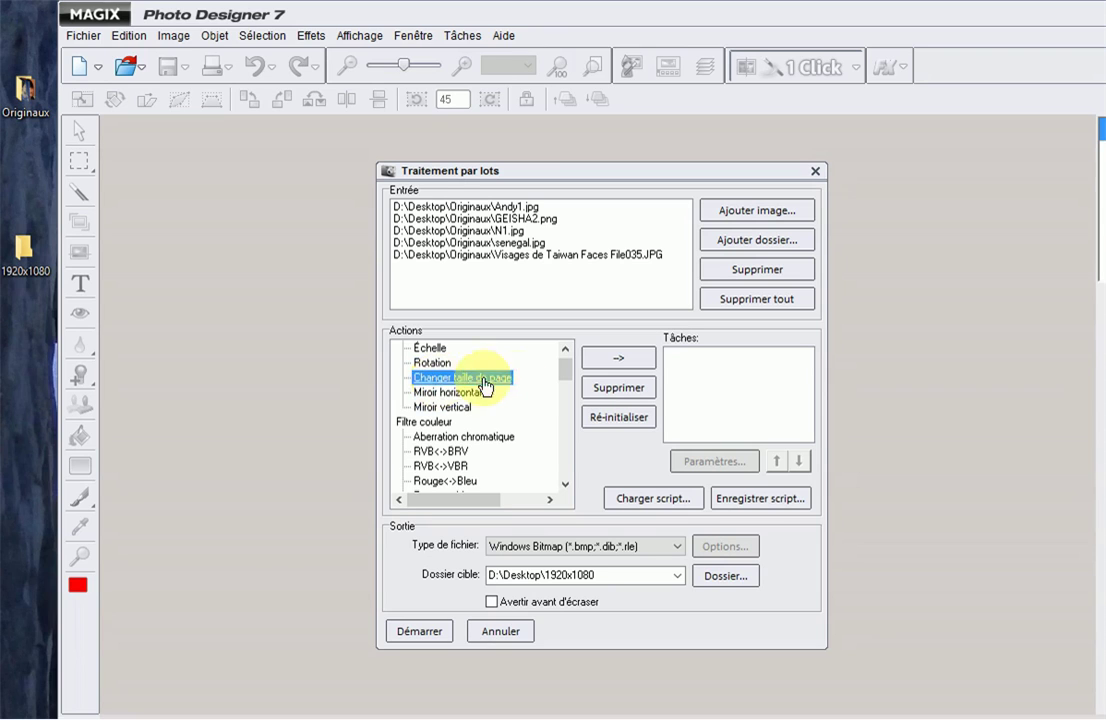
pyautogui.click(630, 360)
pyautogui.click(714, 463)
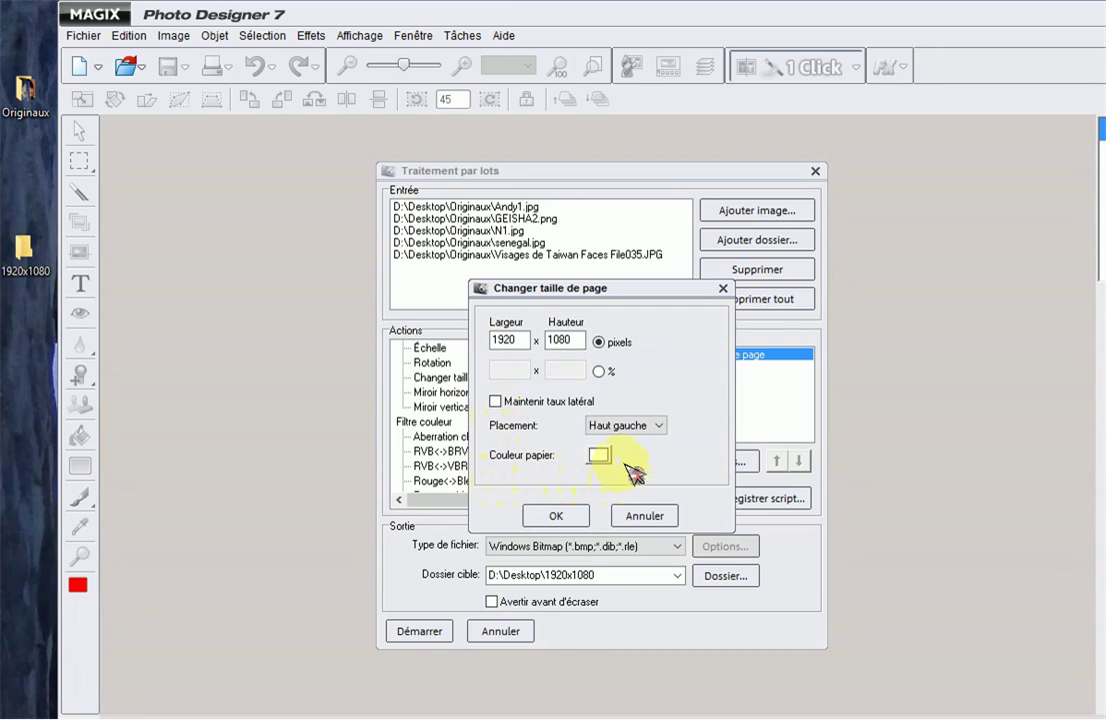
pyautogui.click(660, 427)
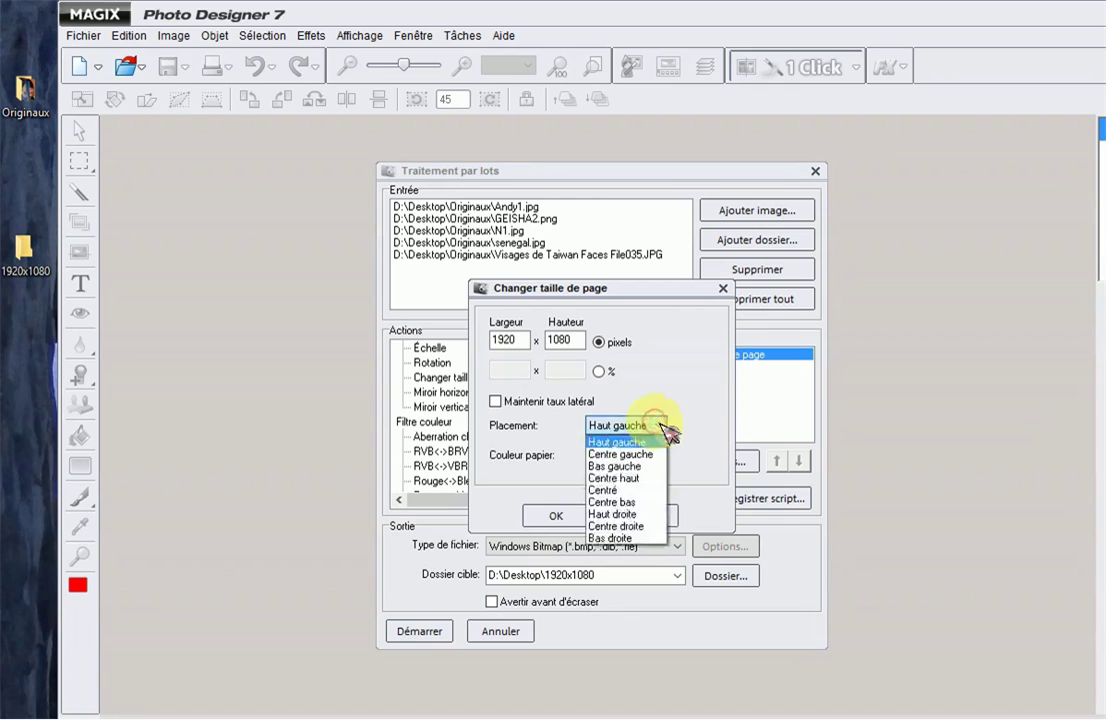
pyautogui.click(610, 490)
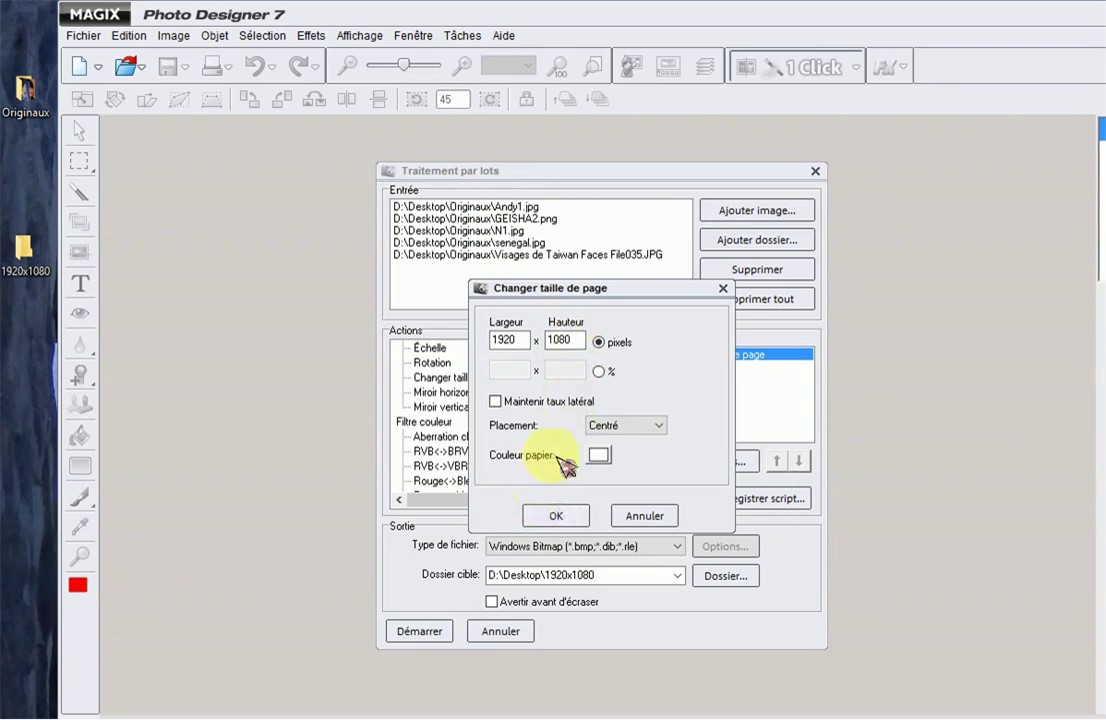
pyautogui.click(566, 516)
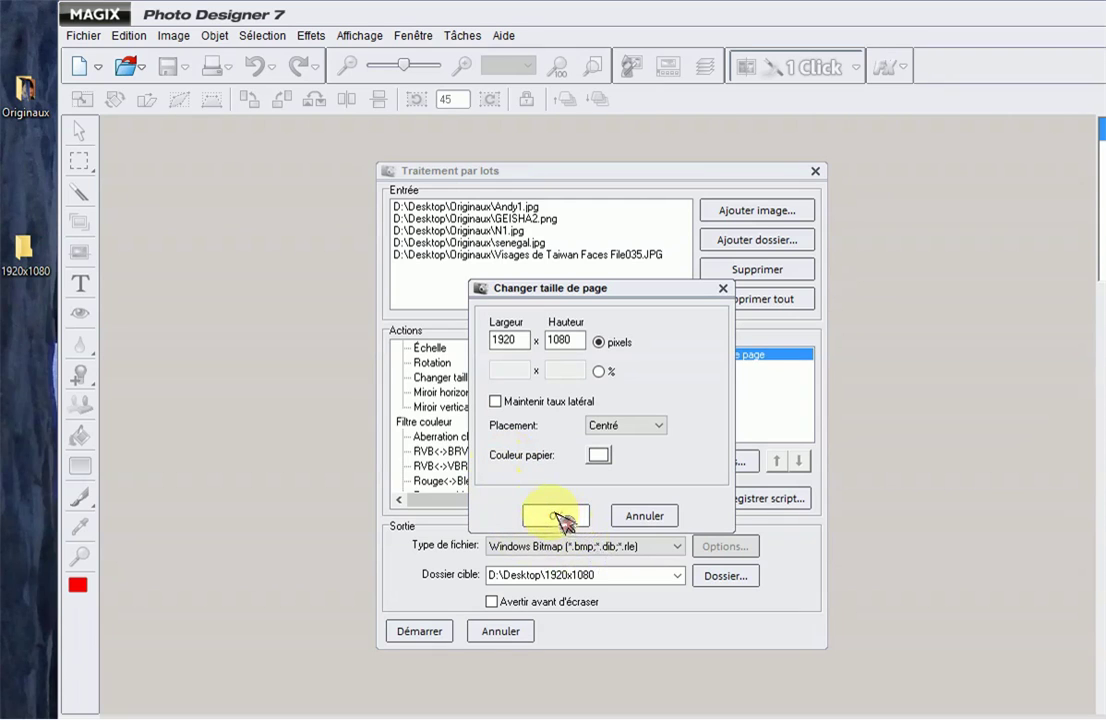
pyautogui.click(558, 516)
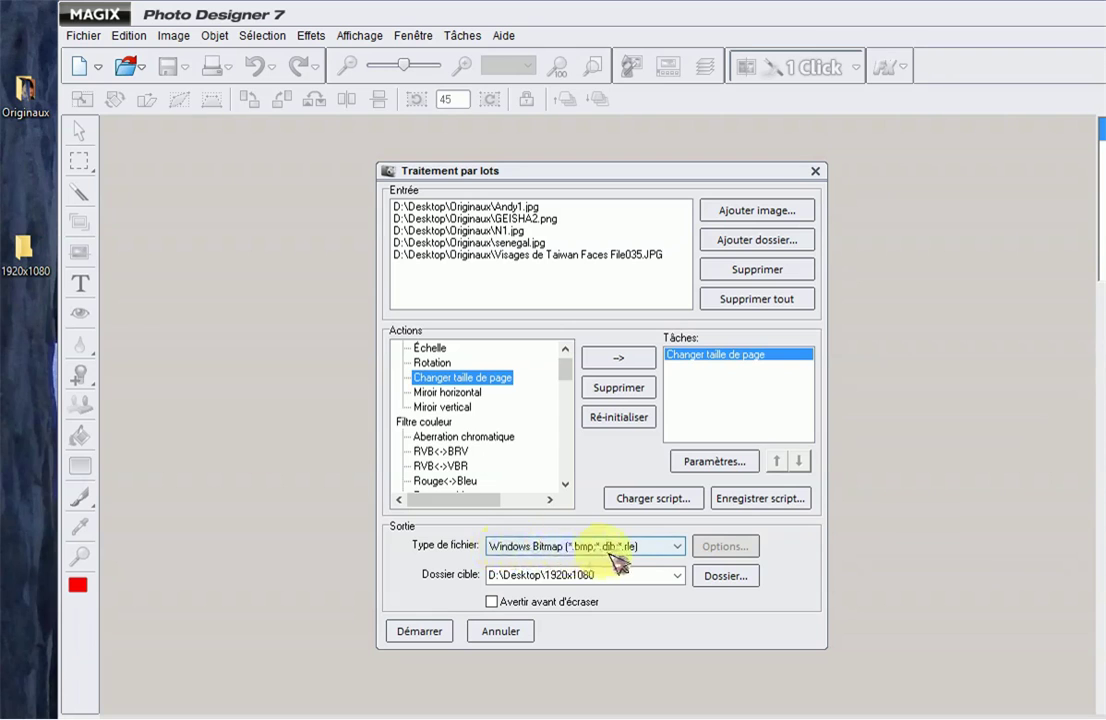
# Set the batch output file type to JPEG Image and run the conversion into the 1920x1080 desktop folder
pyautogui.click(678, 547)
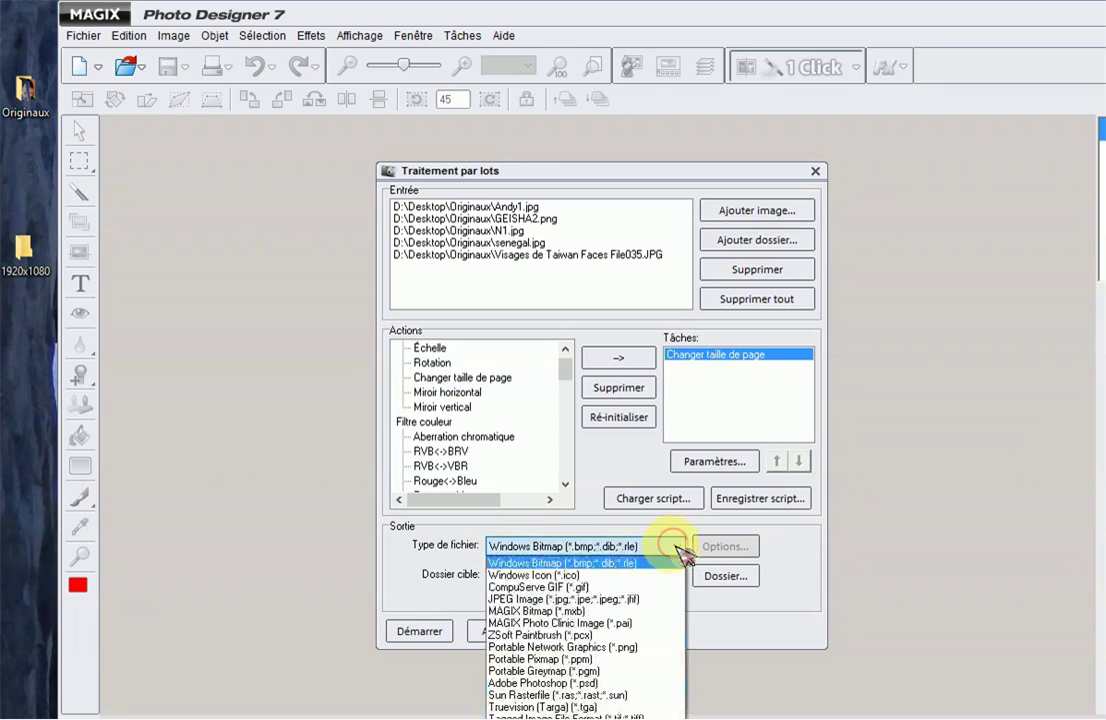
pyautogui.click(610, 599)
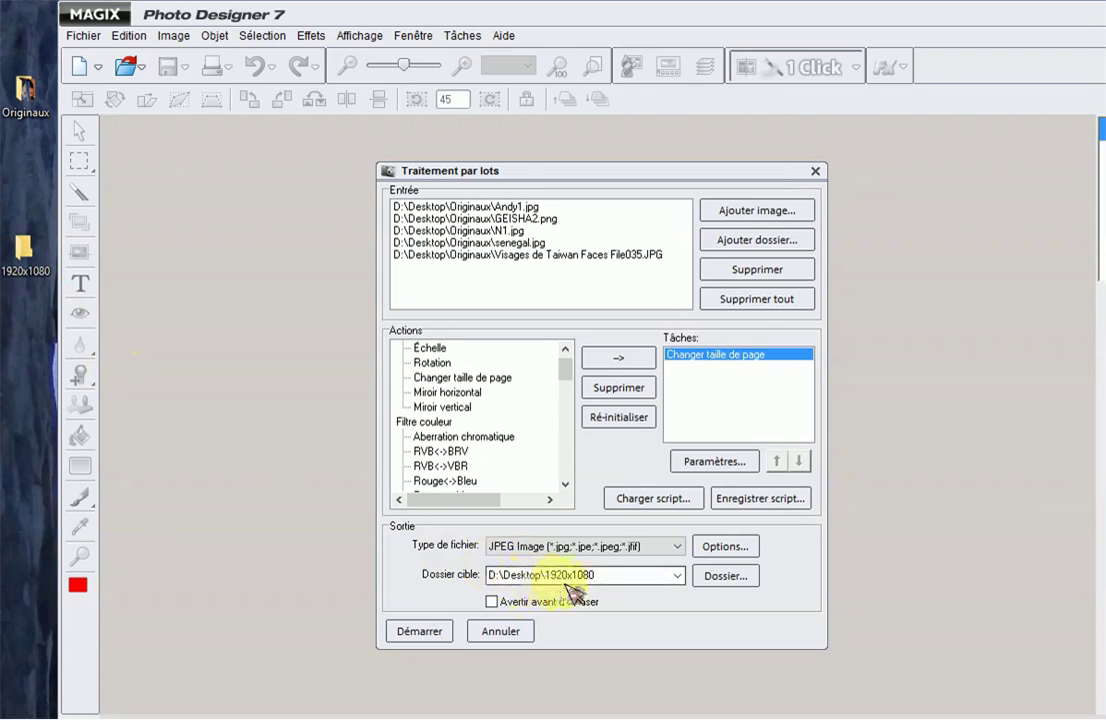
pyautogui.click(422, 634)
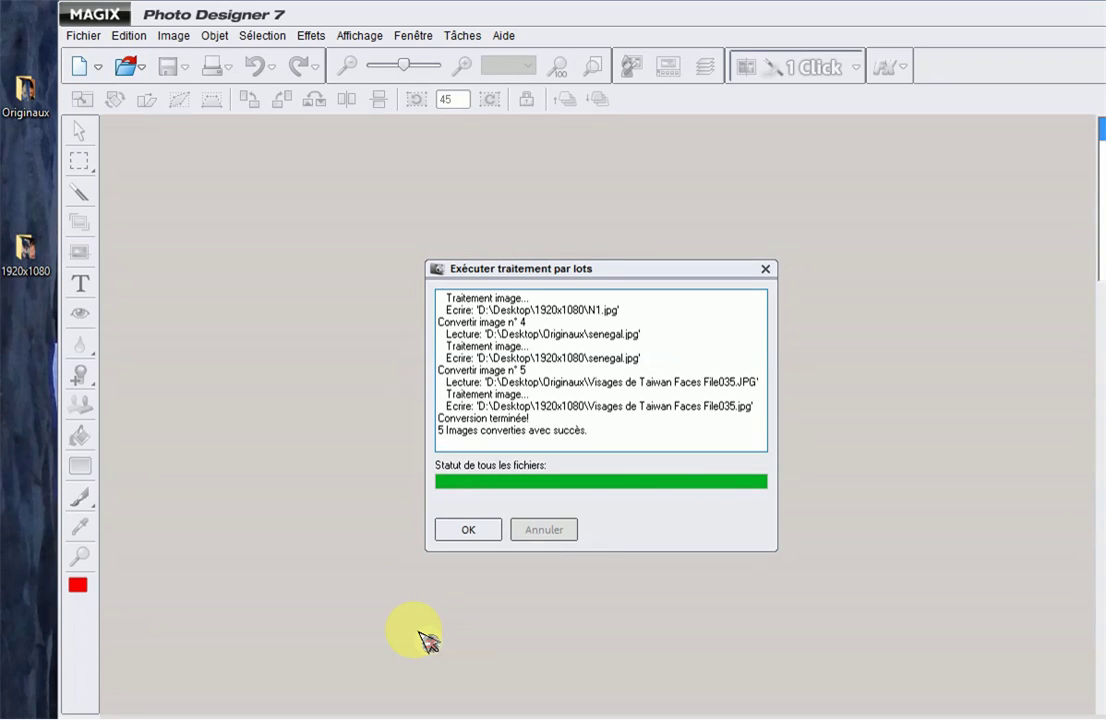
pyautogui.click(466, 532)
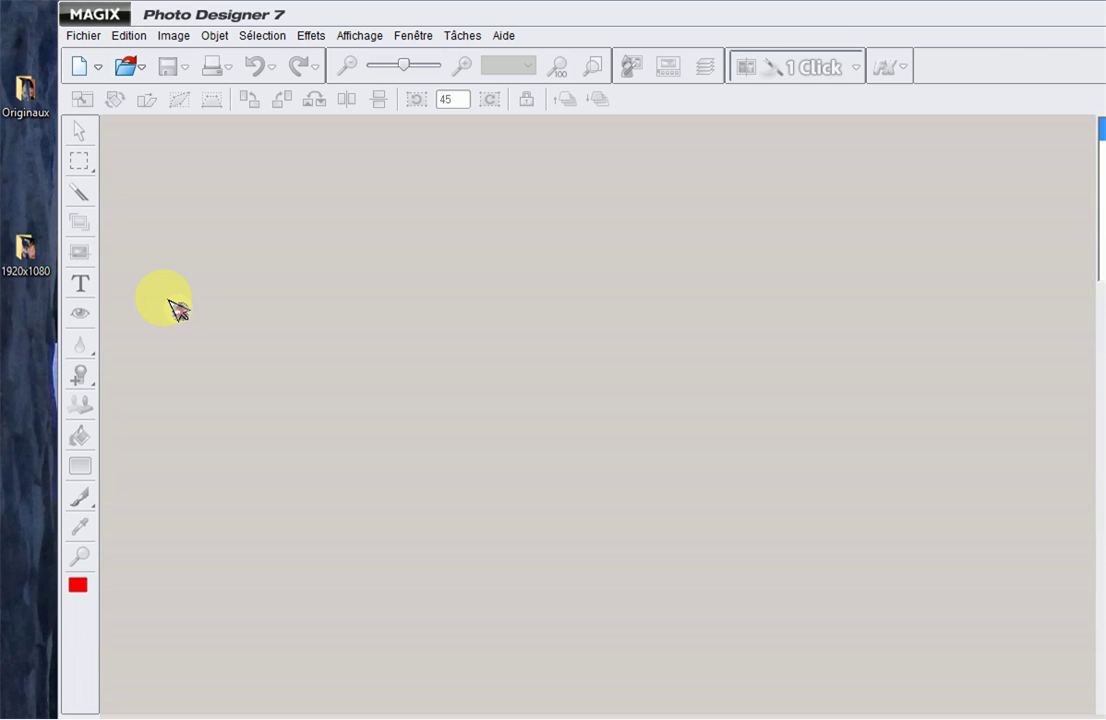
# Open the 1920x1080 desktop folder and check the image dimensions in the detailed properties of Andy1.jpg
pyautogui.doubleClick(28, 247)
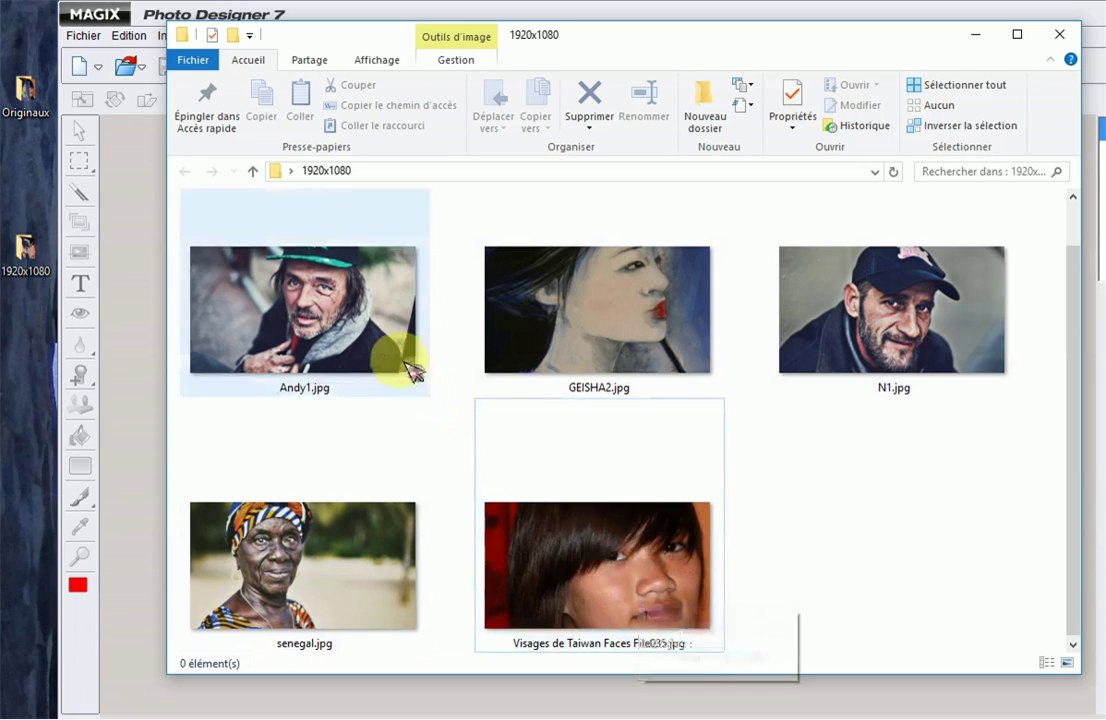
pyautogui.click(303, 318)
pyautogui.rightClick(341, 341)
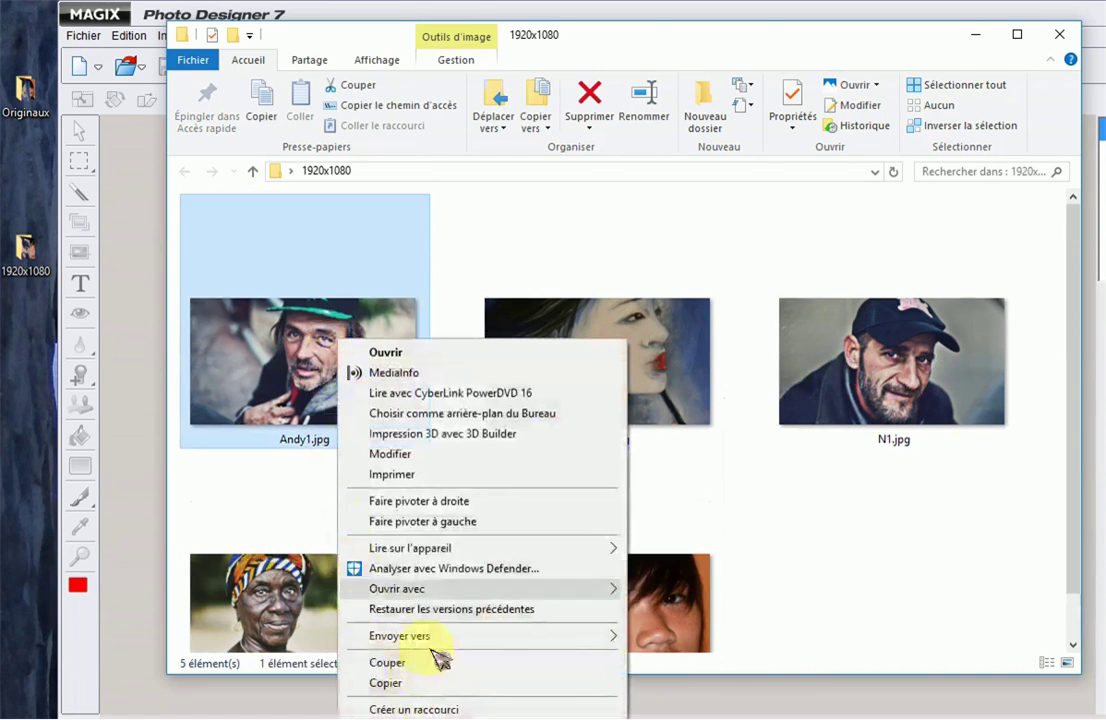
pyautogui.click(478, 292)
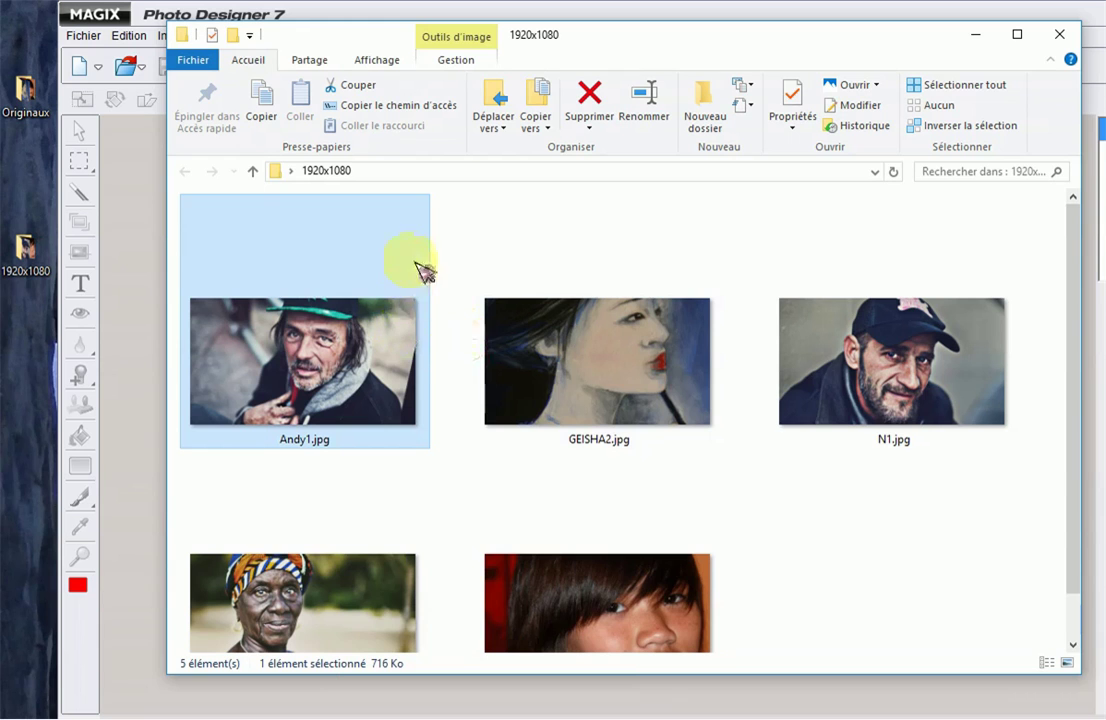
pyautogui.rightClick(380, 260)
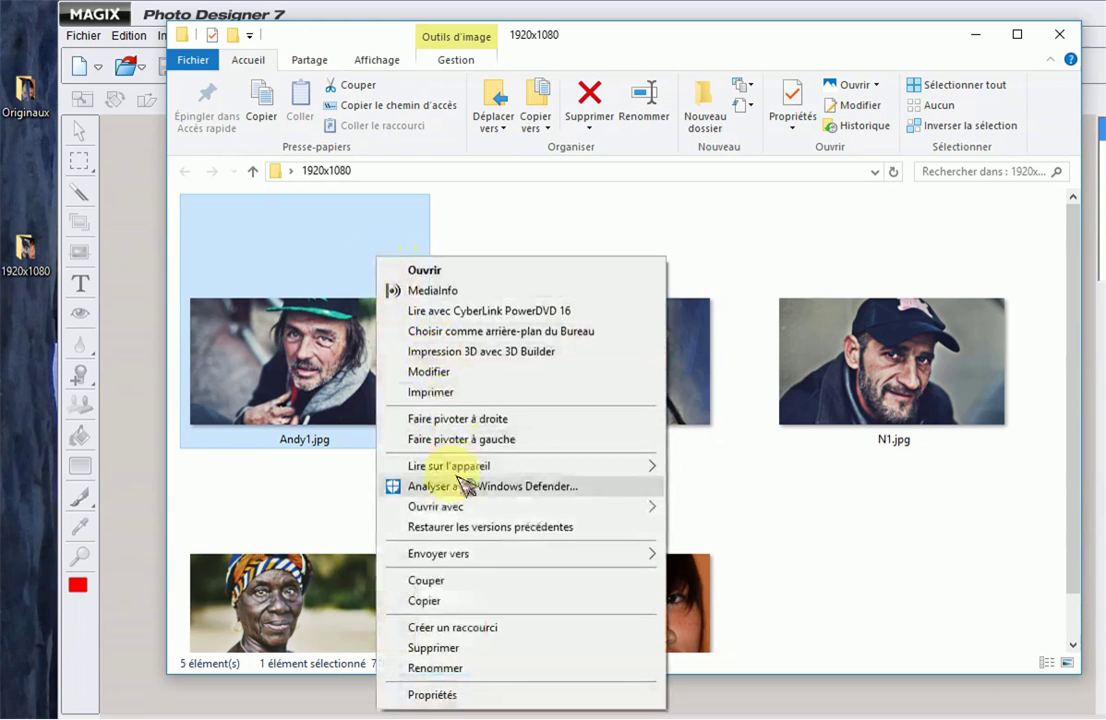
pyautogui.click(450, 694)
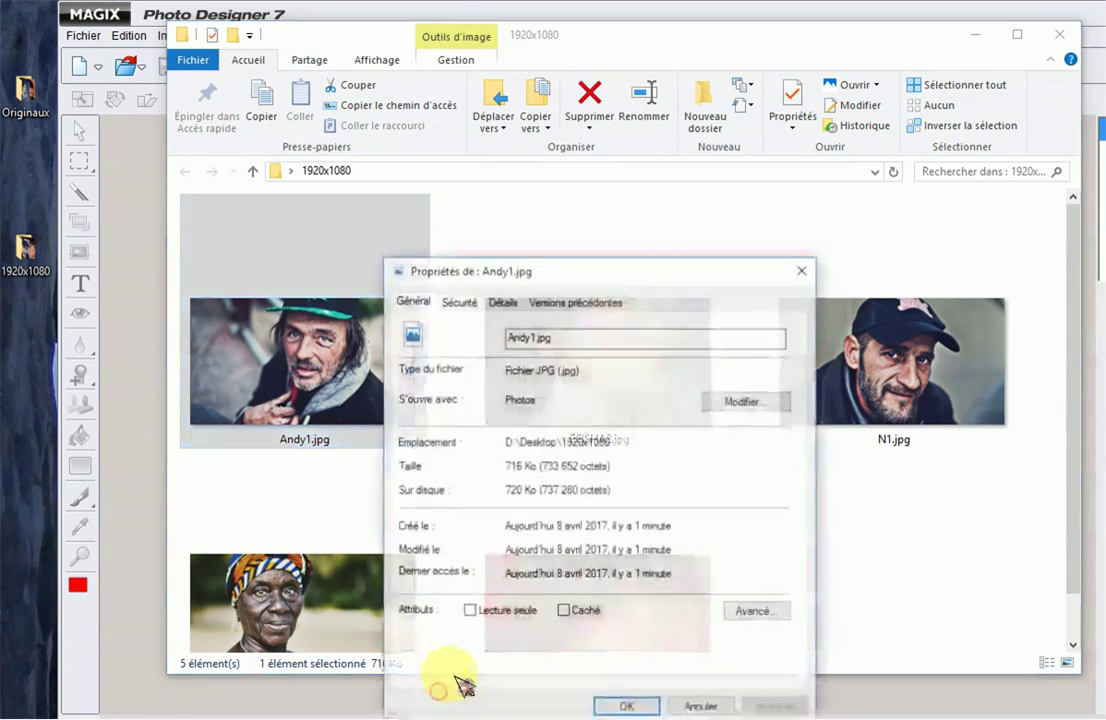
pyautogui.click(503, 301)
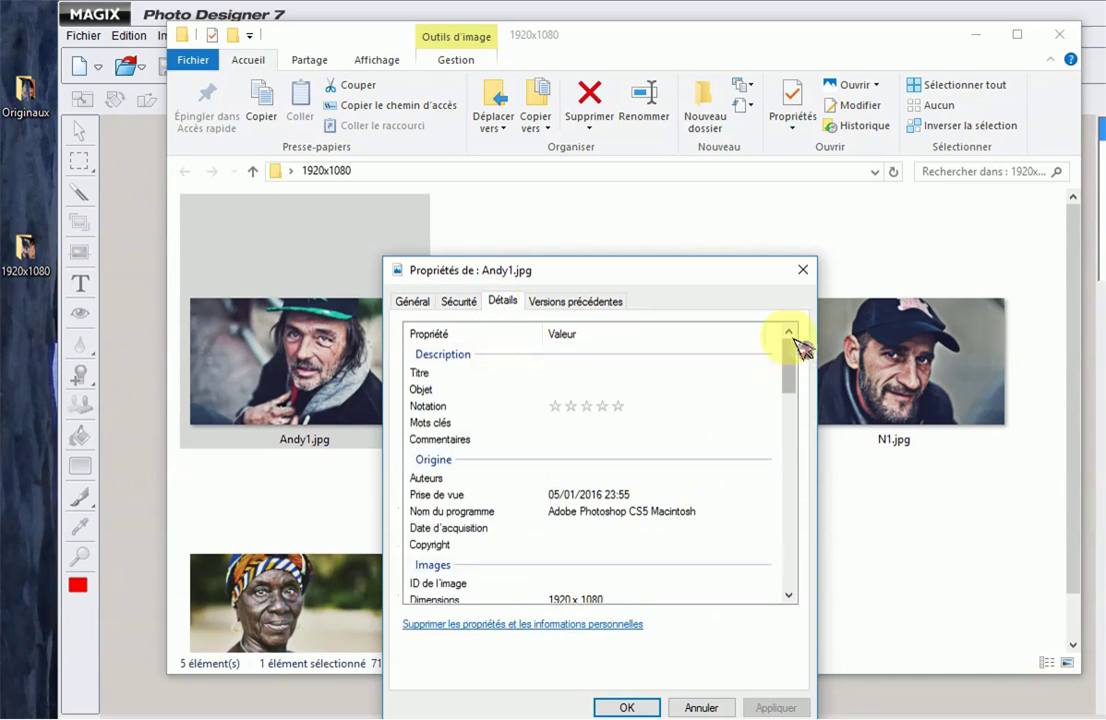
pyautogui.click(803, 269)
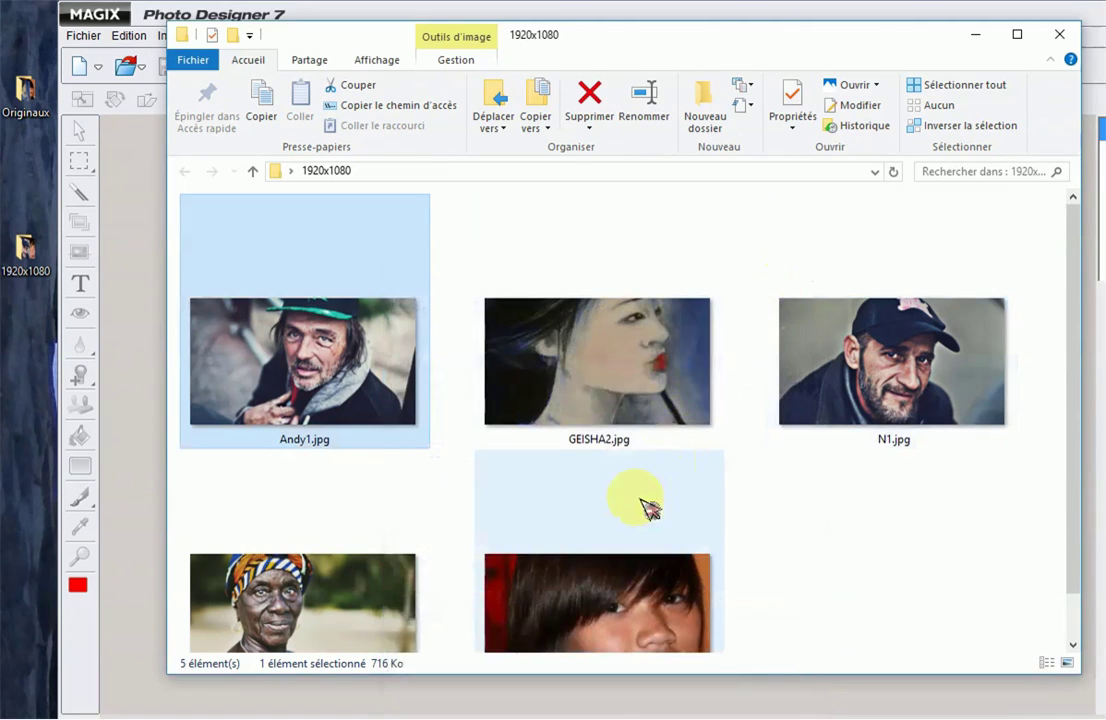
# Inspect the framing of the converted images down to senegal.jpg, and minimize the 1920x1080 folder window
pyautogui.moveTo(648, 508)
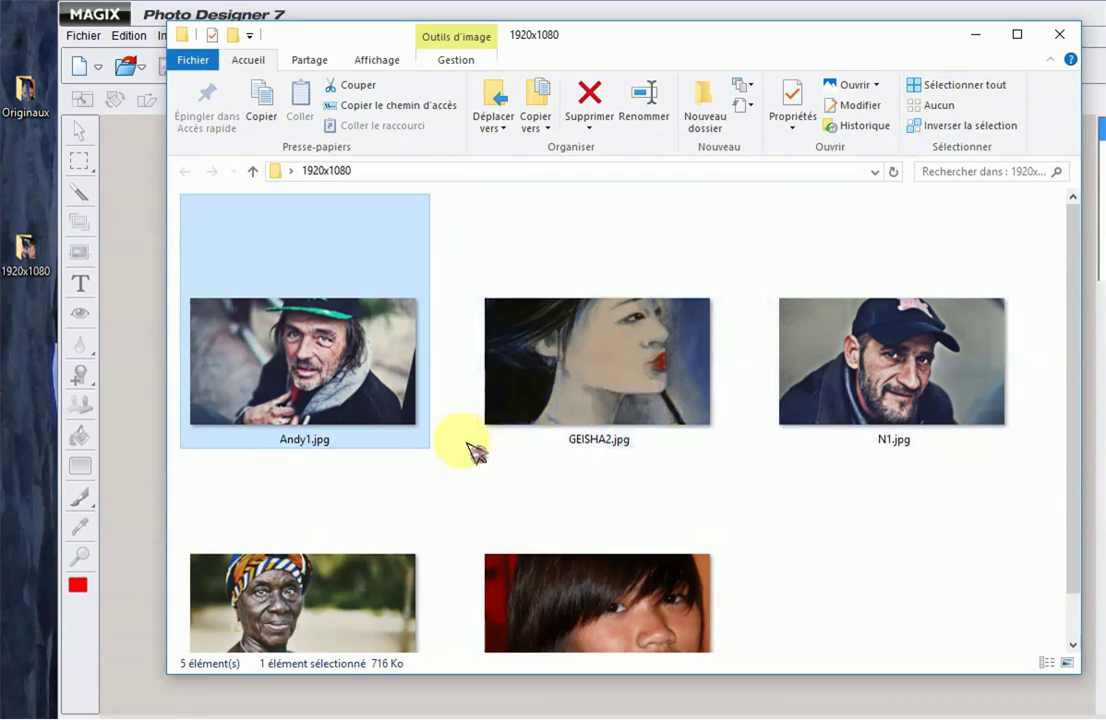
pyautogui.moveTo(346, 482)
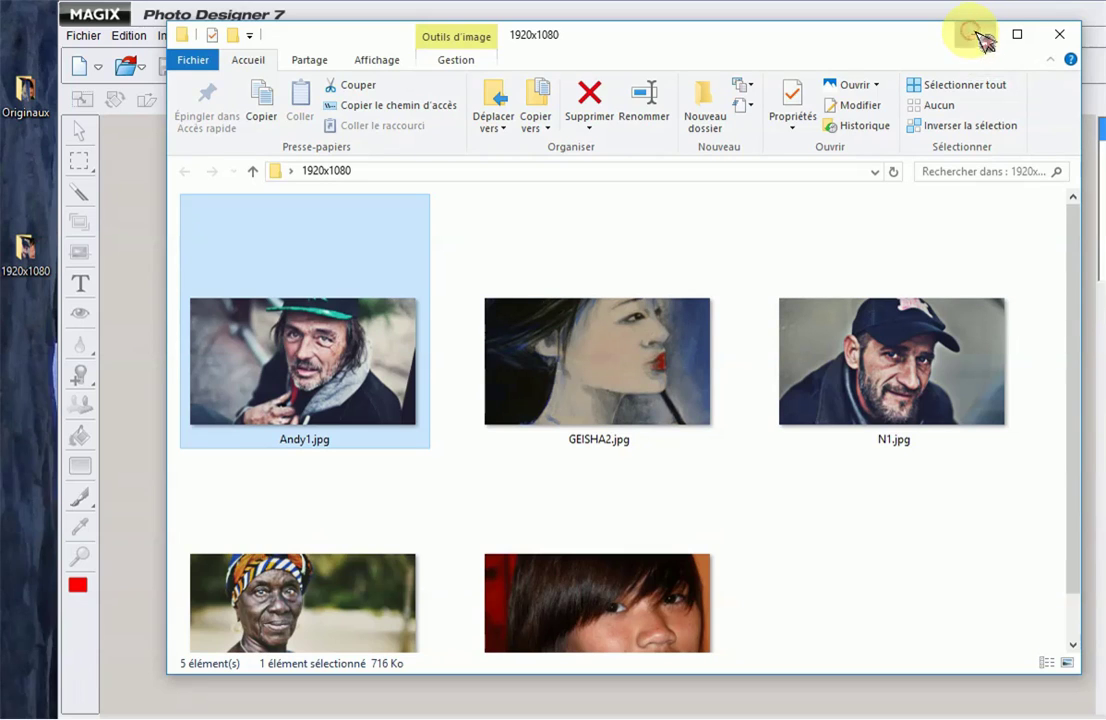
pyautogui.moveTo(1080, 250); pyautogui.dragTo(1069, 341)
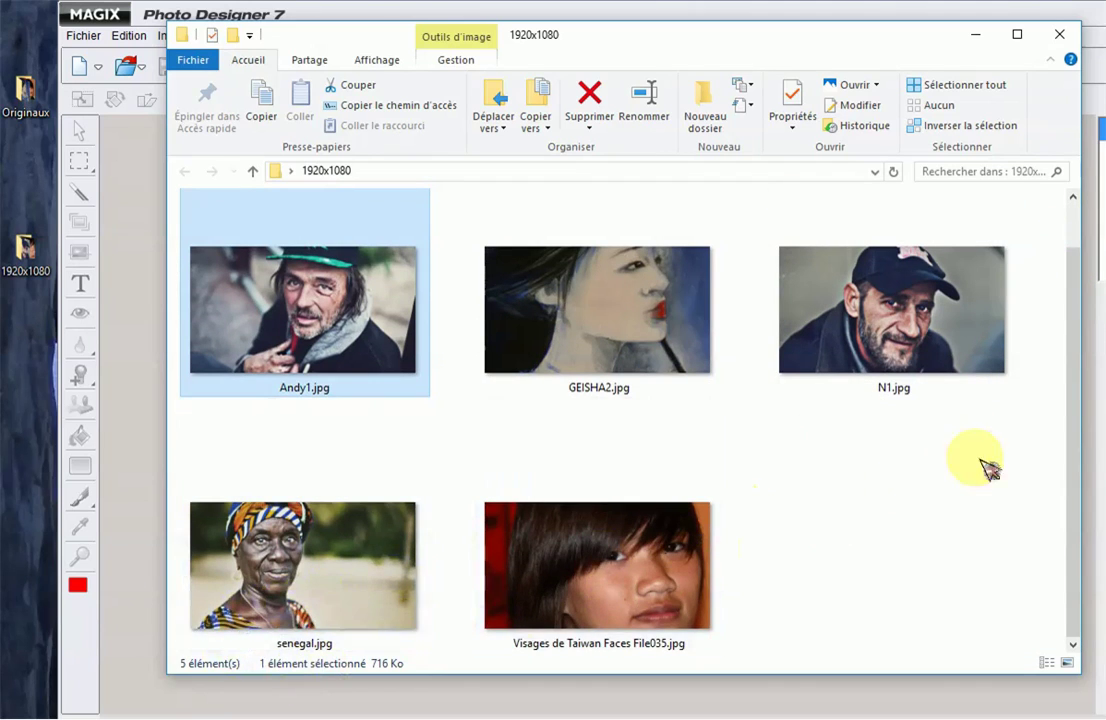
pyautogui.moveTo(270, 540)
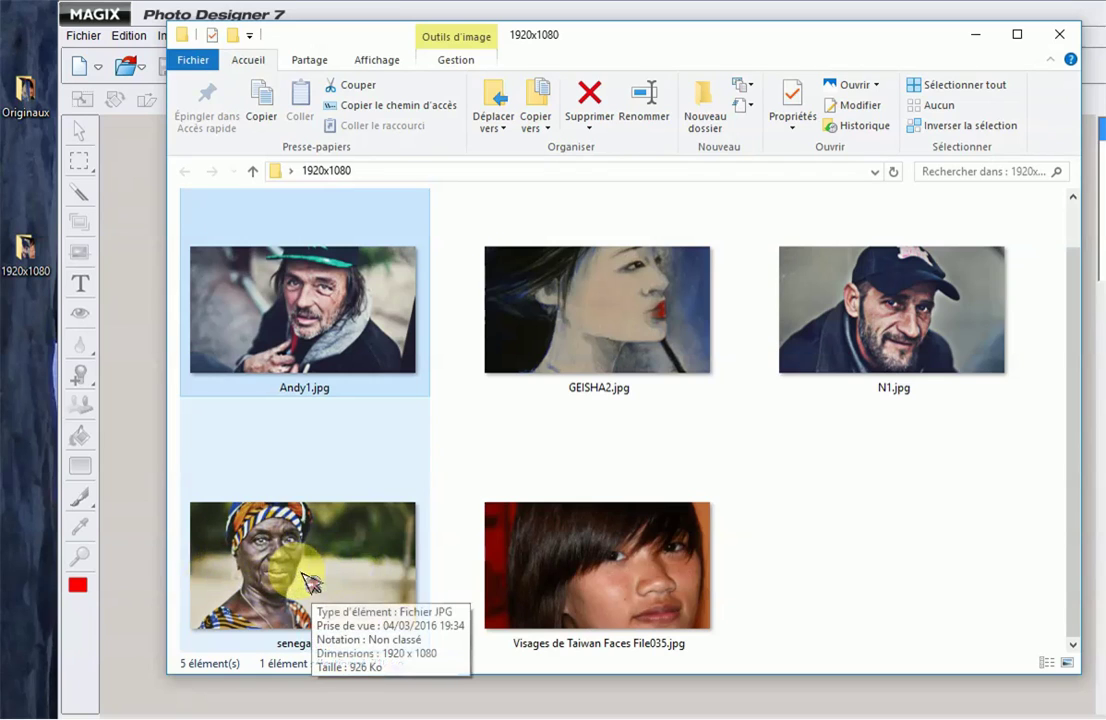
pyautogui.click(981, 40)
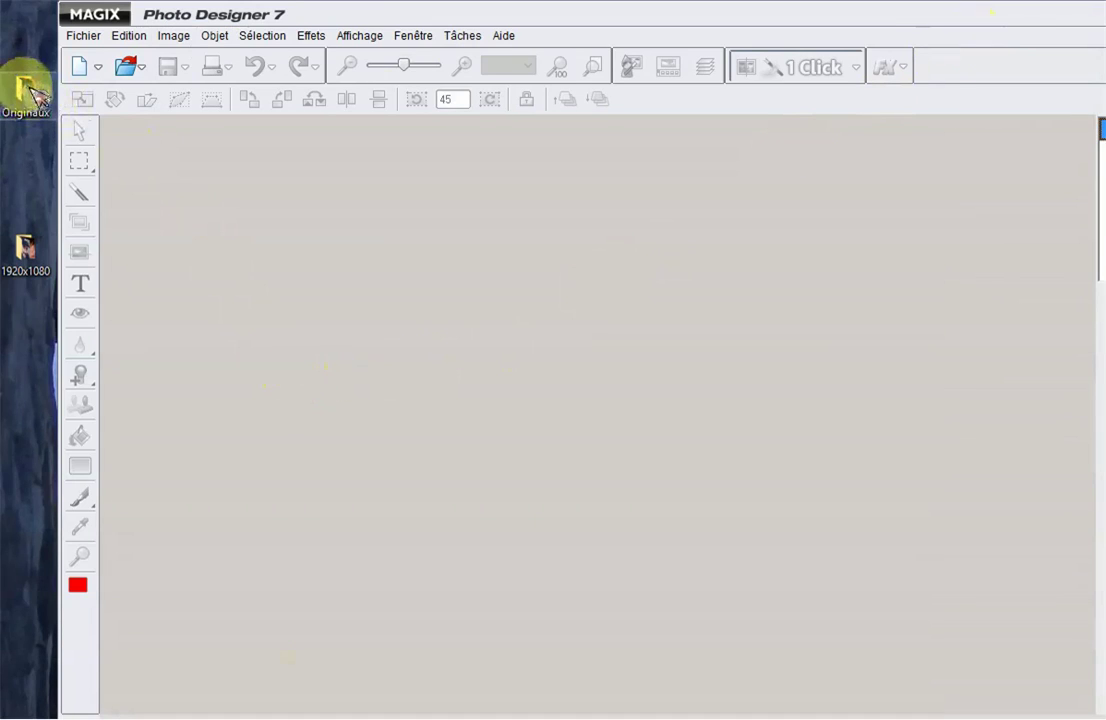
# Open the original senegal.jpg from the Originaux folder in the photo editor
pyautogui.click(82, 36)
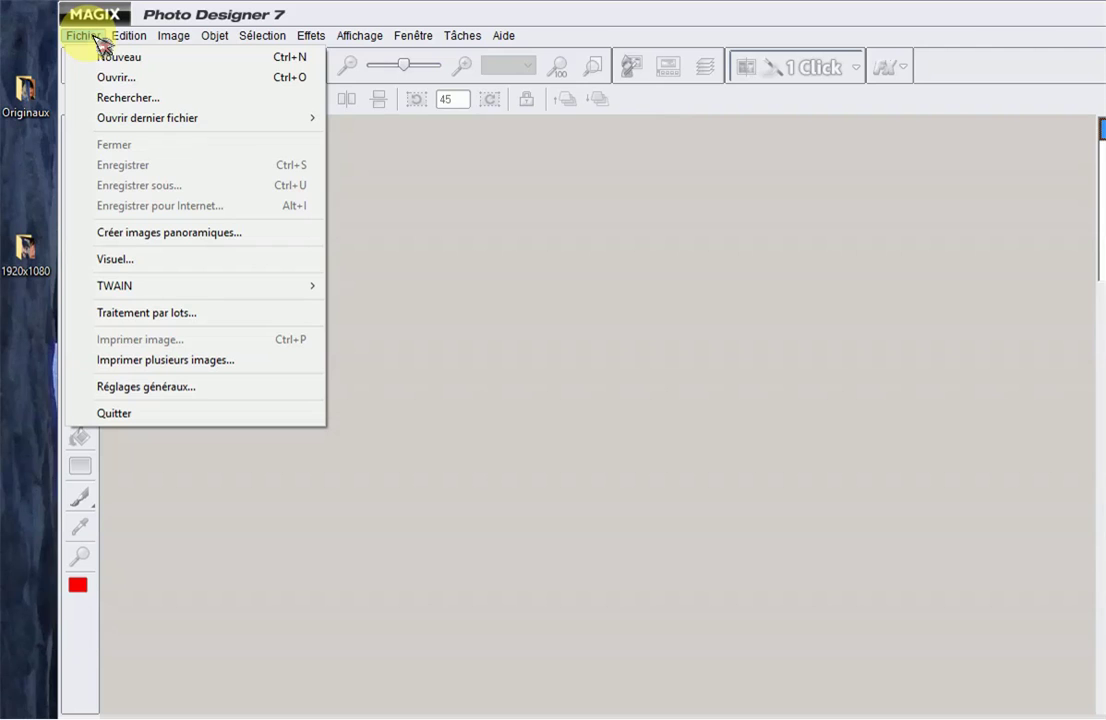
pyautogui.click(109, 78)
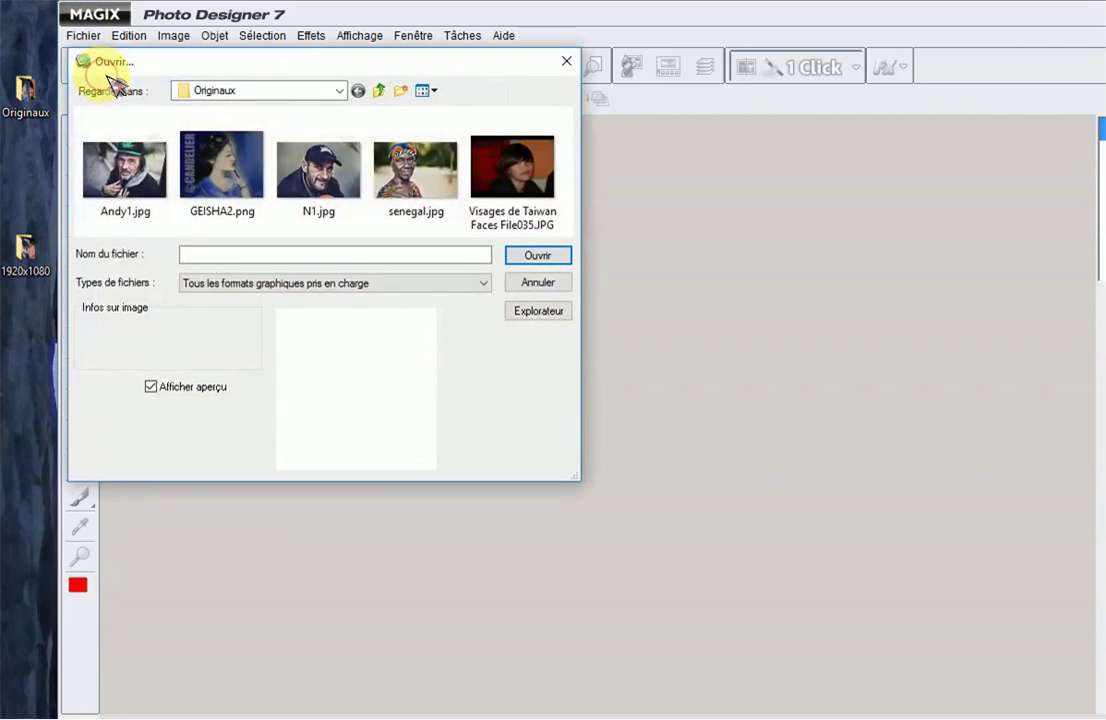
pyautogui.click(416, 193)
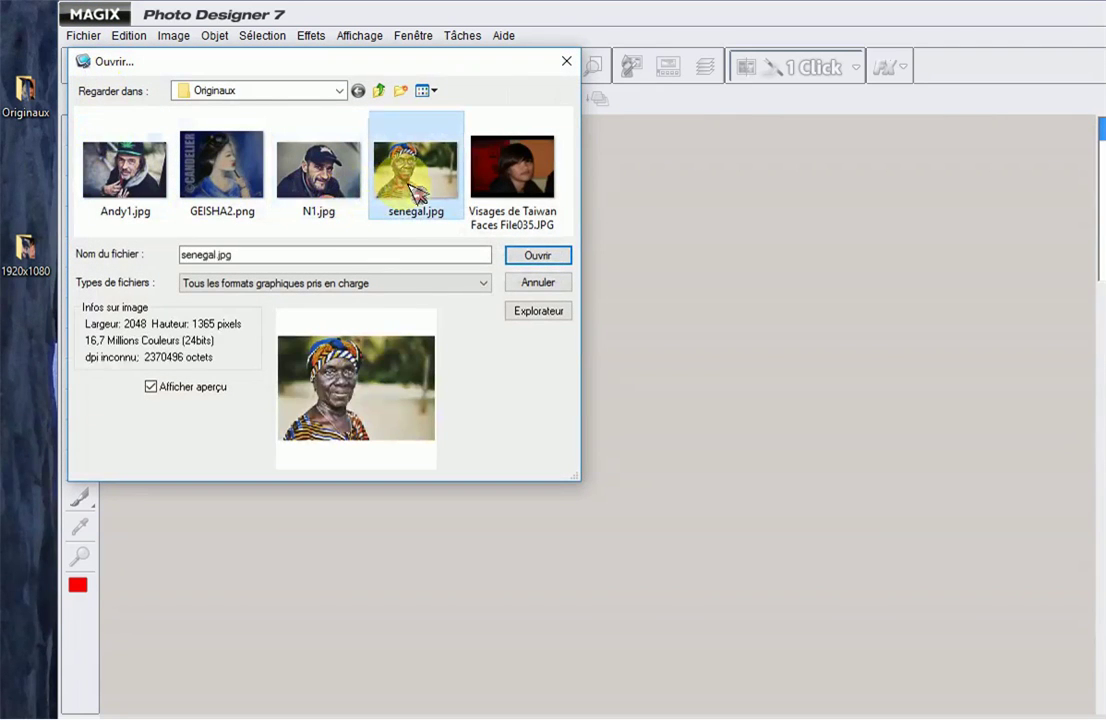
pyautogui.click(536, 255)
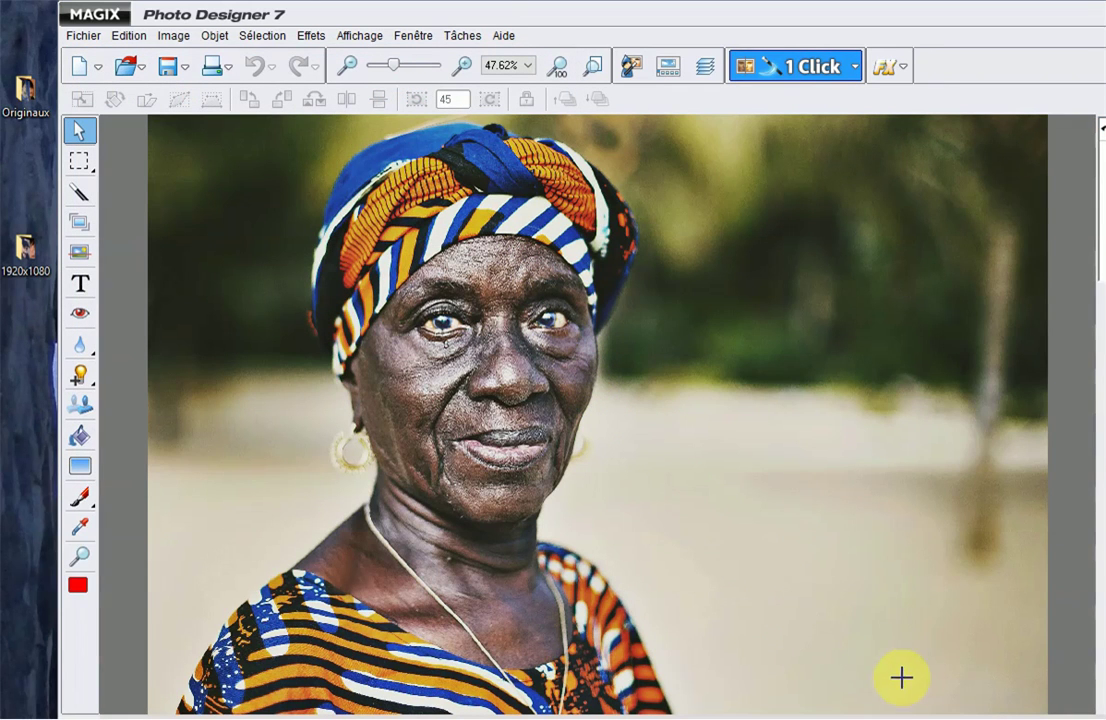
# Display the image information for senegal.jpg to read its pixel size, and switch to the Calculator placed beside it
pyautogui.click(180, 38)
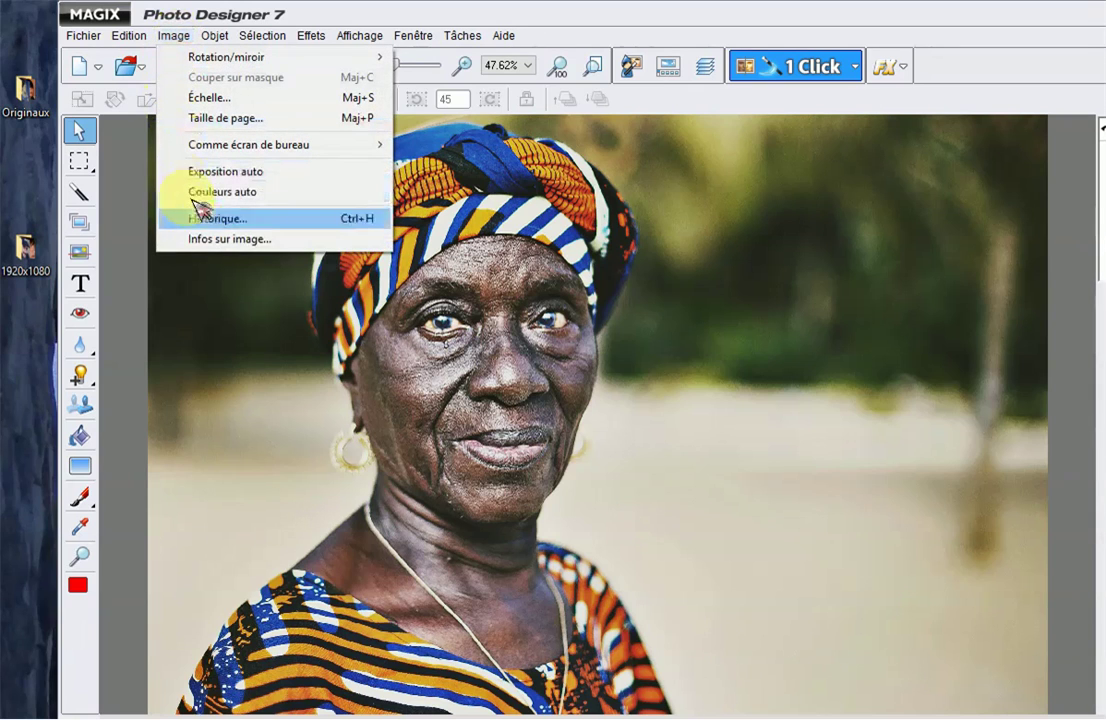
pyautogui.click(228, 240)
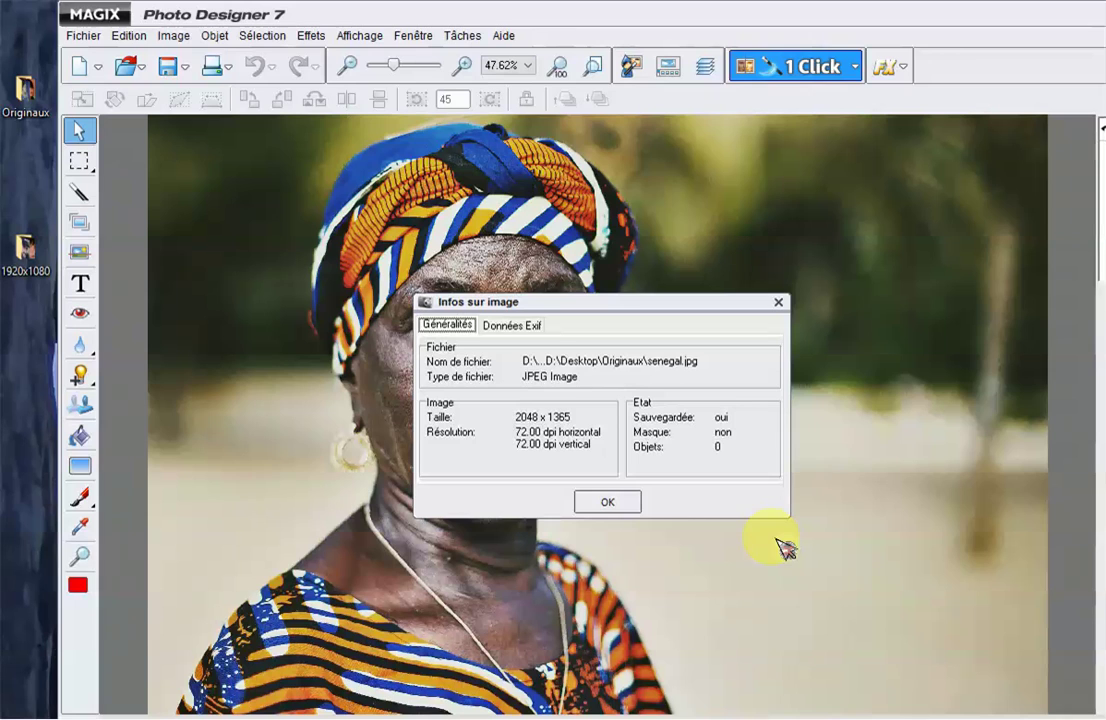
pyautogui.hotkey('alt', 'Tab')
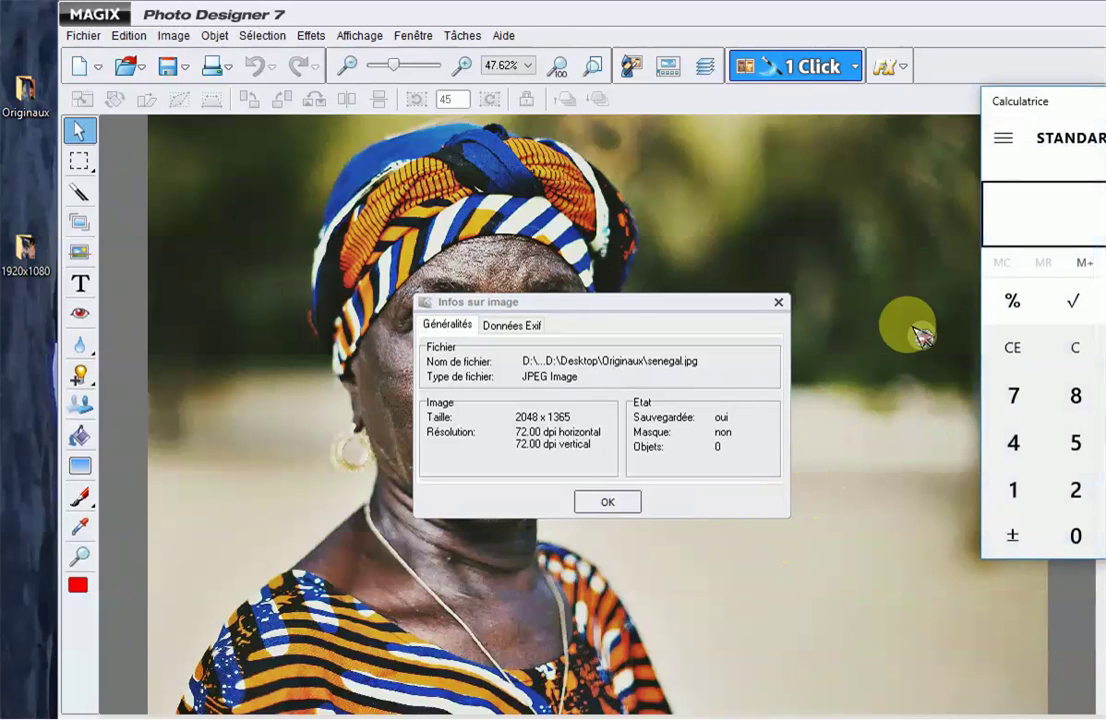
pyautogui.moveTo(1088, 113); pyautogui.dragTo(928, 116)
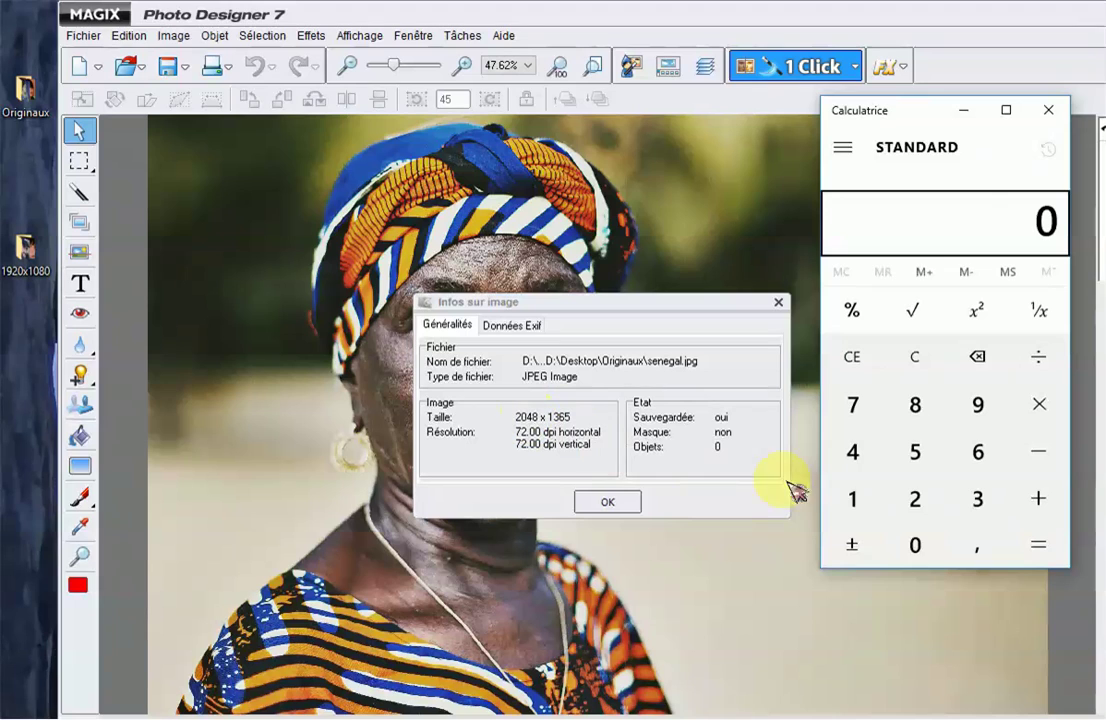
# Calculate the 16:9 height for the image width as 2048 ÷ 16 × 9, and close the Calculator and the image information
pyautogui.click(916, 500)
pyautogui.click(915, 545)
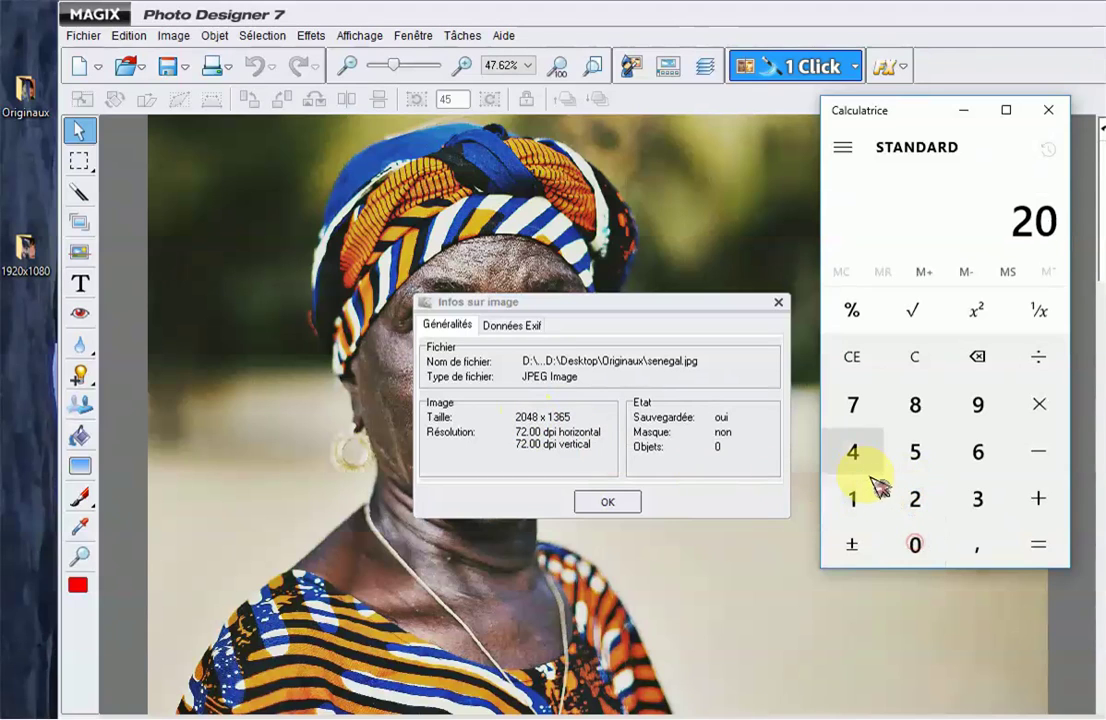
pyautogui.click(852, 452)
pyautogui.click(918, 420)
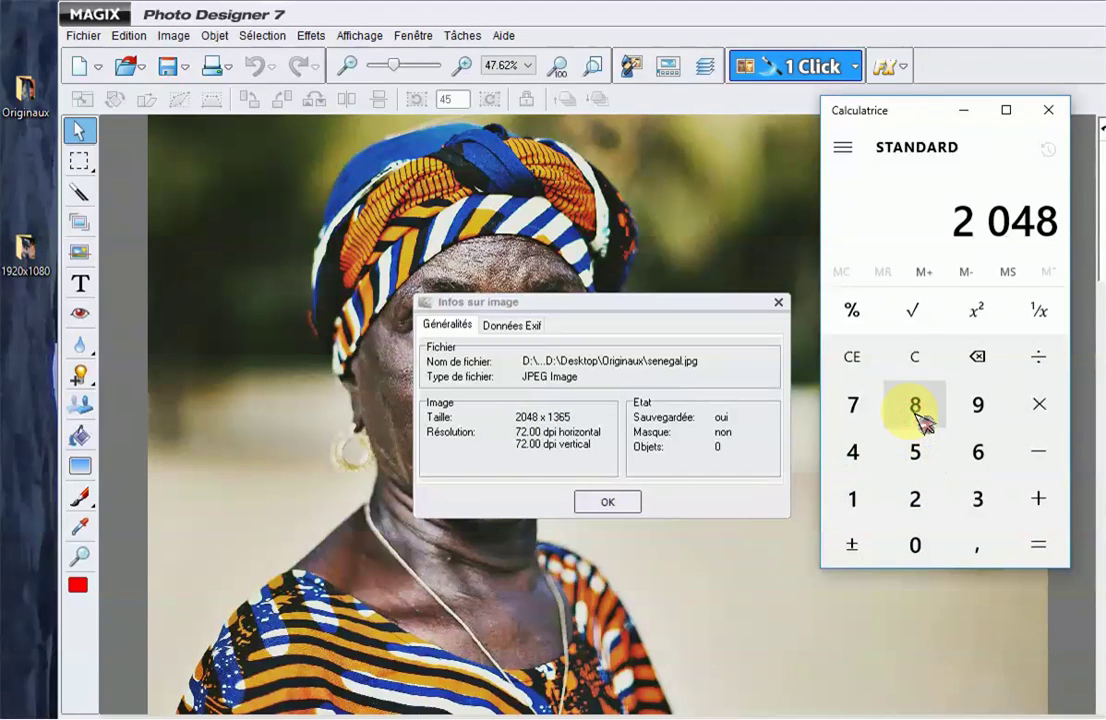
pyautogui.click(1046, 362)
pyautogui.click(855, 500)
pyautogui.click(978, 452)
pyautogui.click(1038, 406)
pyautogui.click(982, 408)
pyautogui.click(1040, 546)
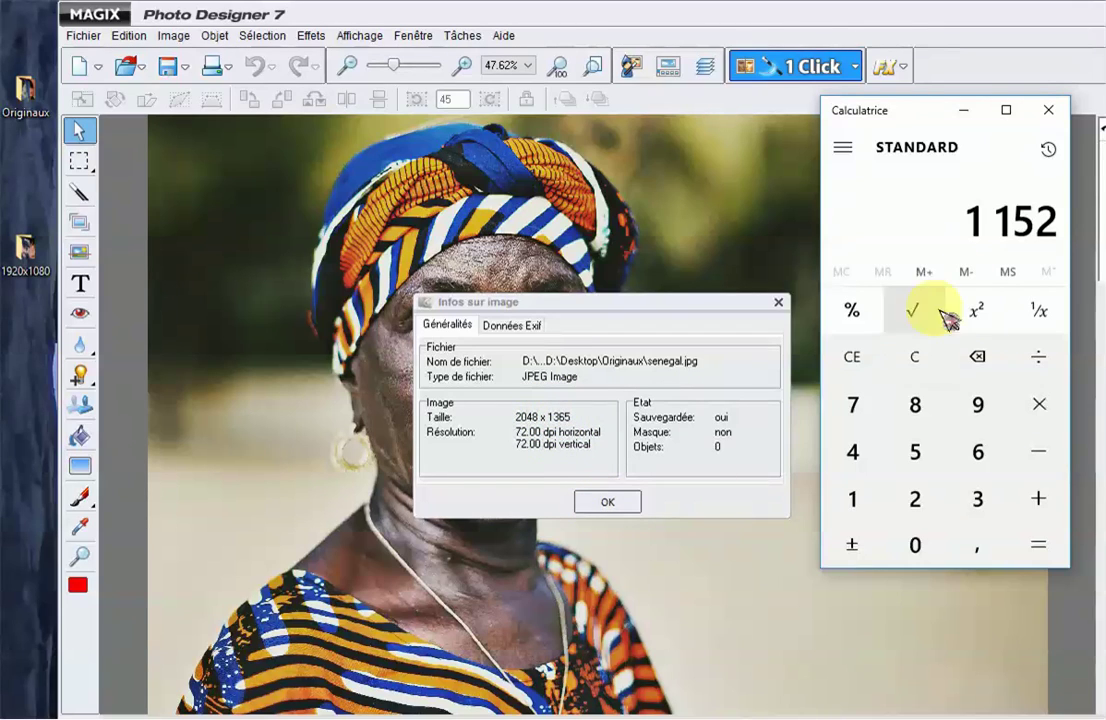
pyautogui.click(1051, 112)
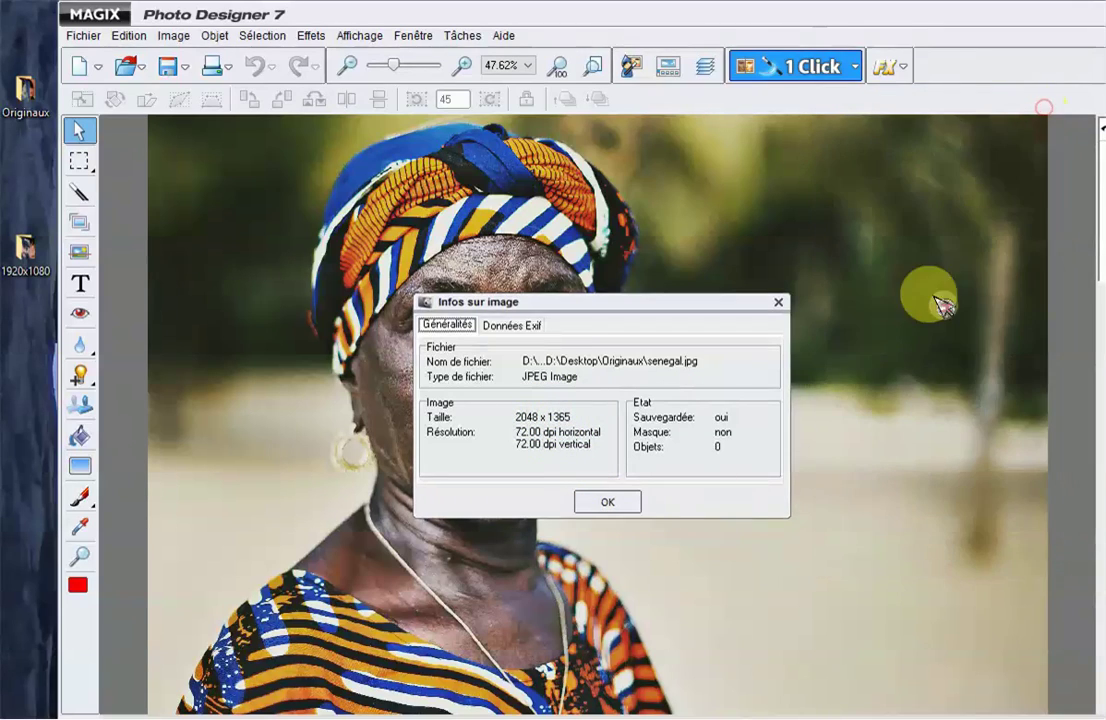
pyautogui.click(606, 503)
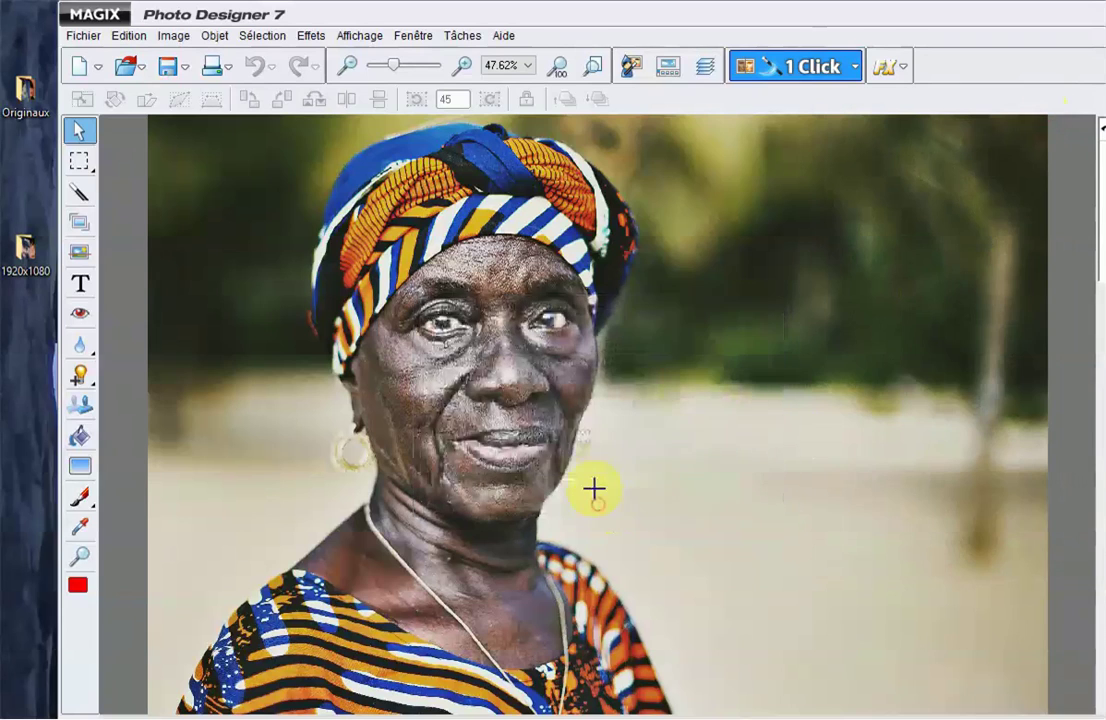
# Set the page height of senegal.jpg to 1152 pixels with centred placement, and check the page size in the image information
pyautogui.click(177, 42)
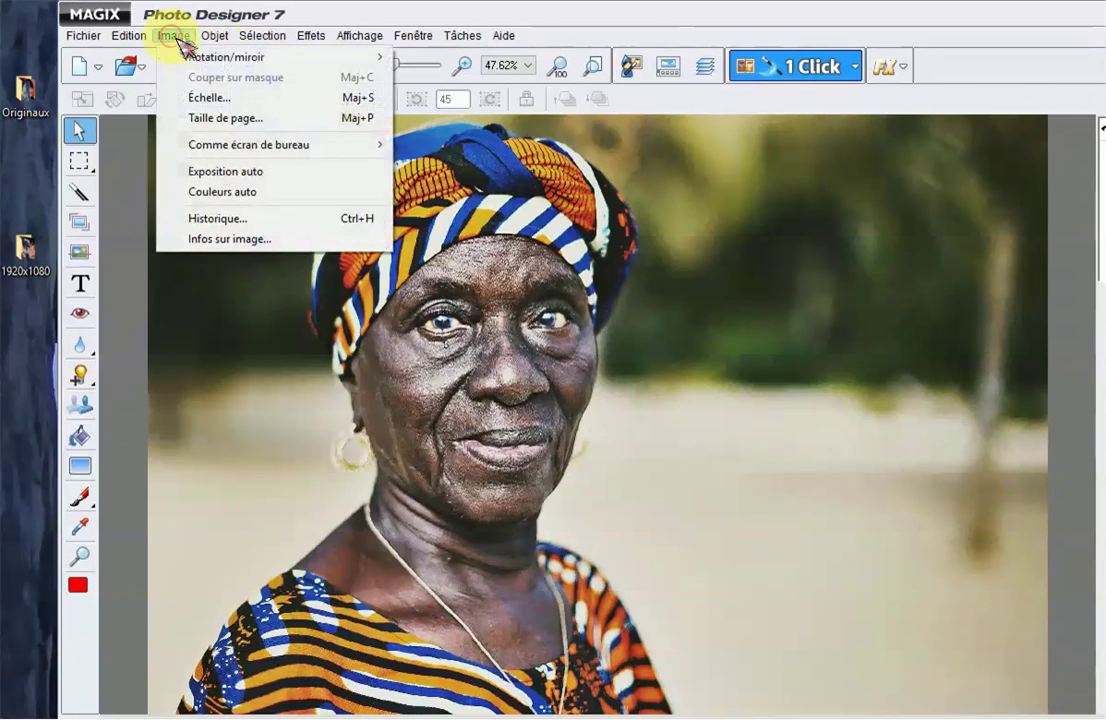
pyautogui.click(212, 120)
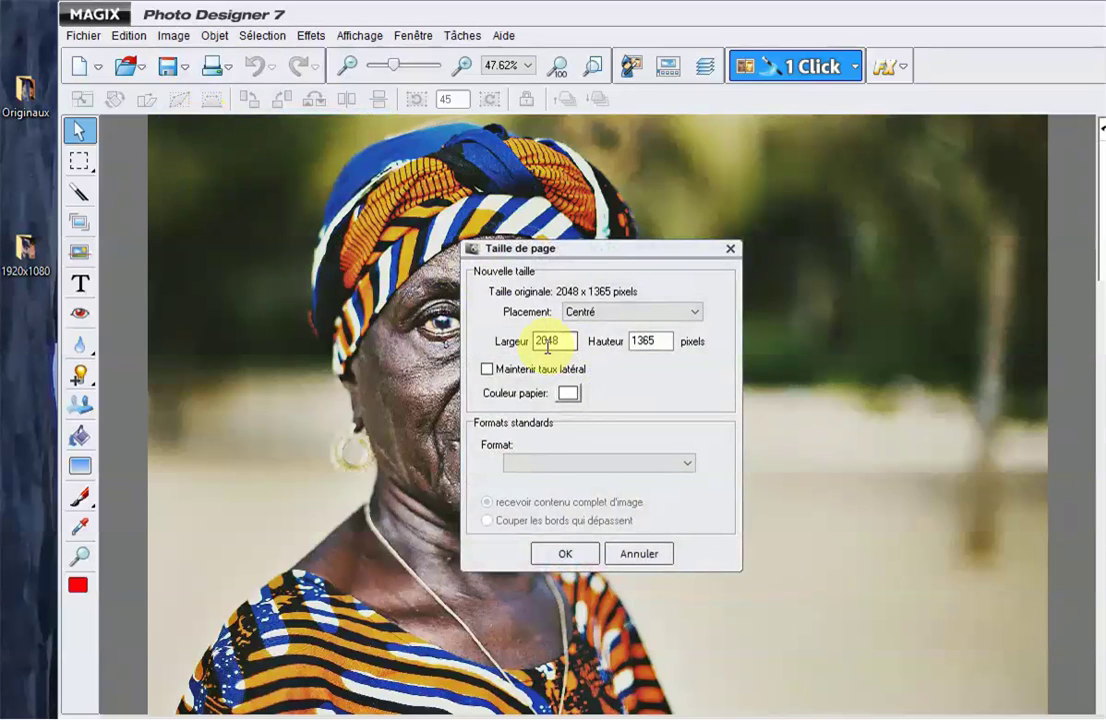
pyautogui.moveTo(664, 340); pyautogui.dragTo(636, 345)
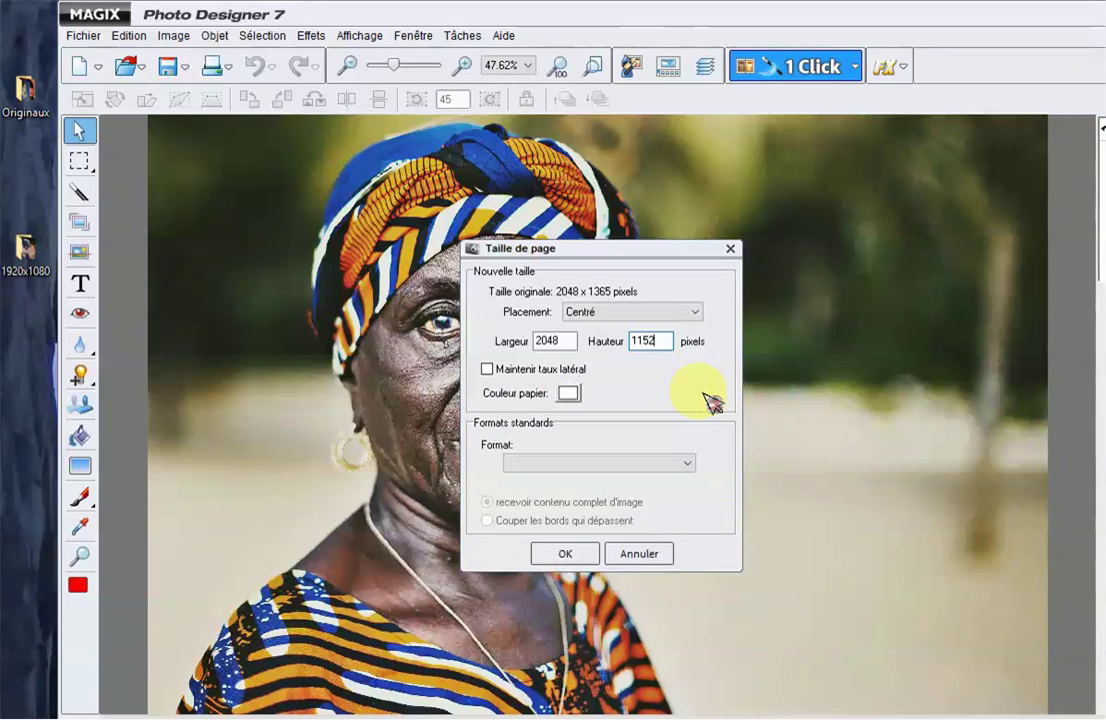
pyautogui.click(565, 555)
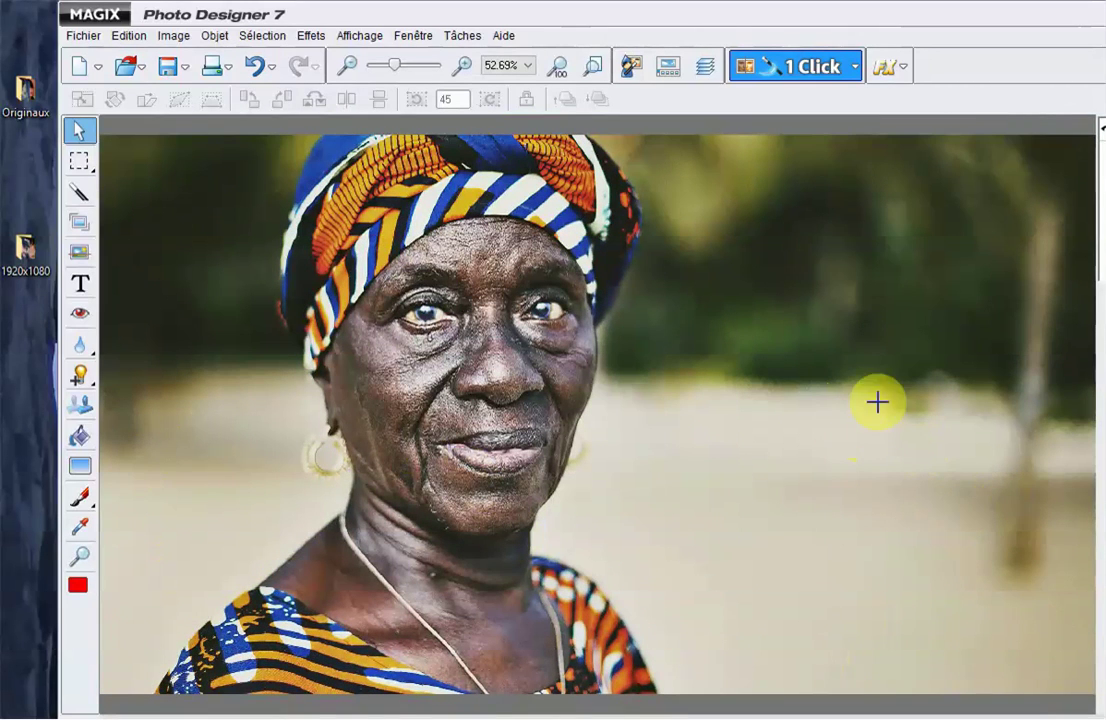
pyautogui.click(180, 40)
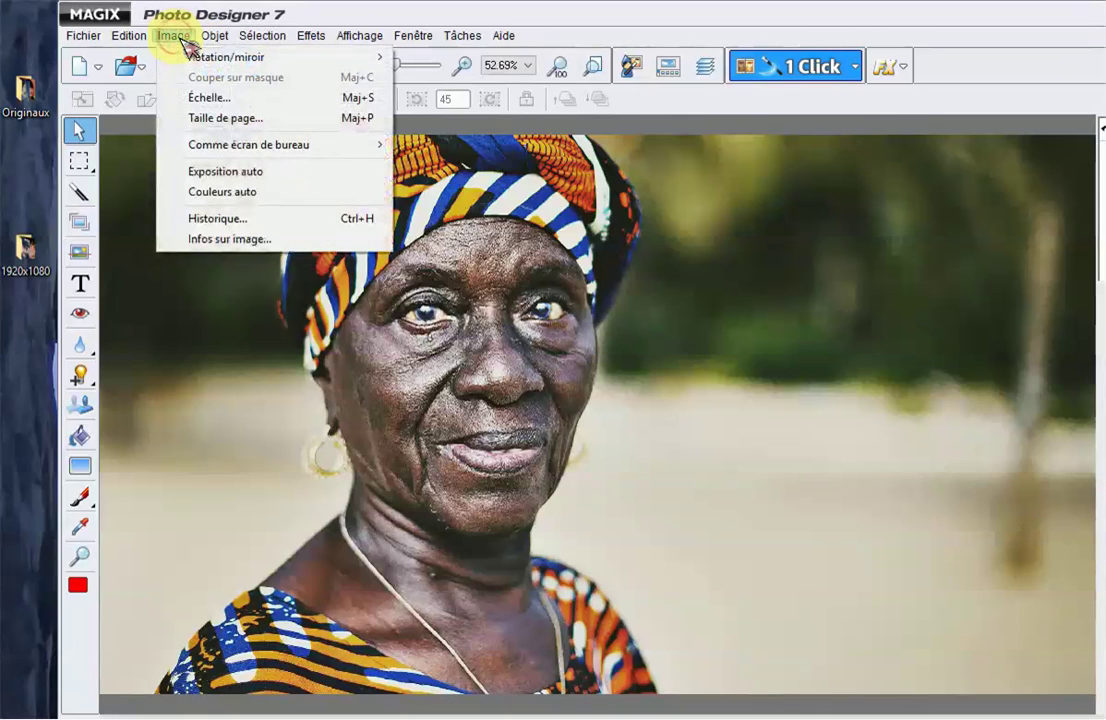
pyautogui.click(220, 239)
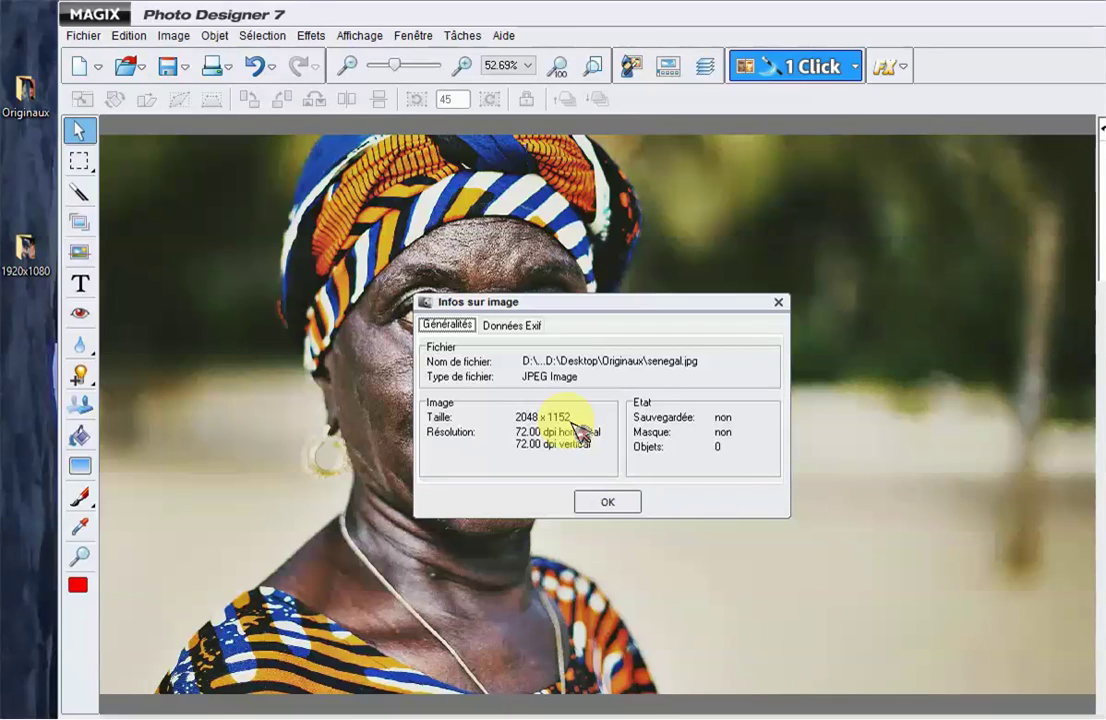
pyautogui.click(607, 503)
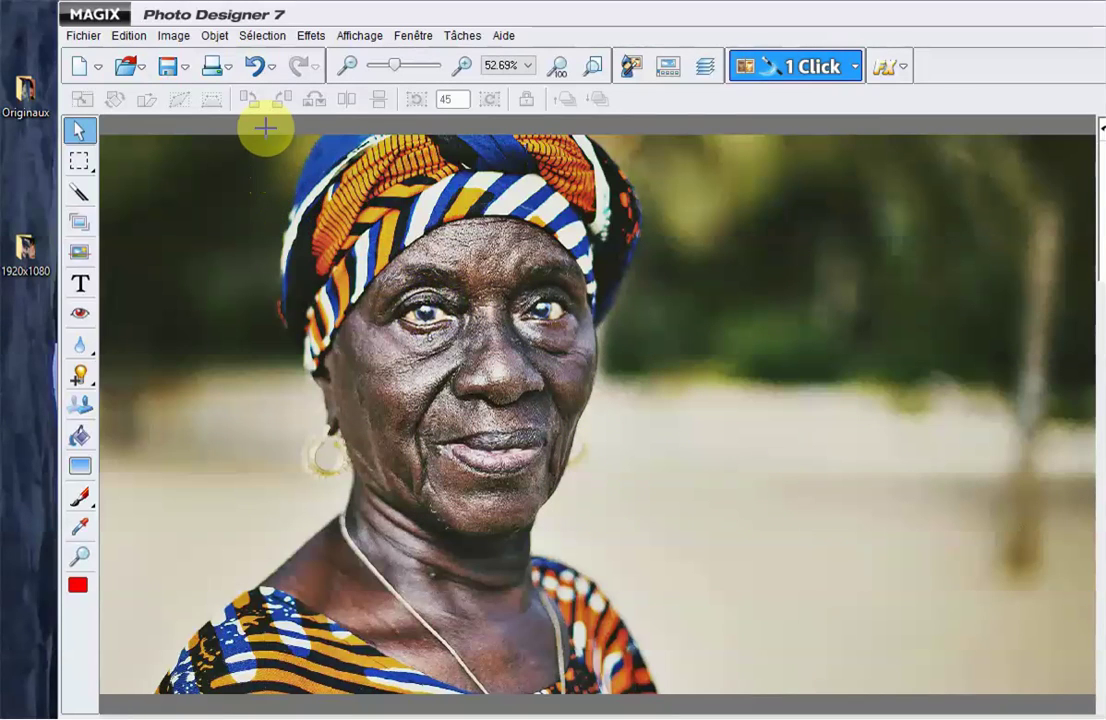
# Scale the image to a width of 1920 pixels with its aspect ratio maintained, and check its size in the image information
pyautogui.click(174, 36)
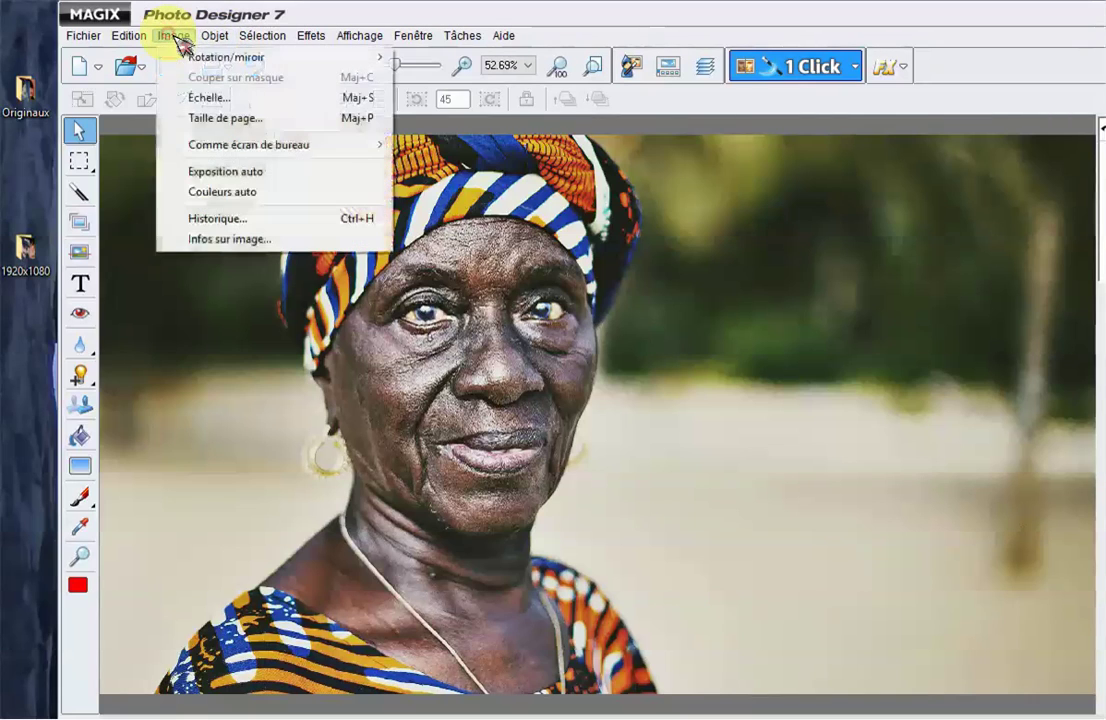
pyautogui.click(207, 98)
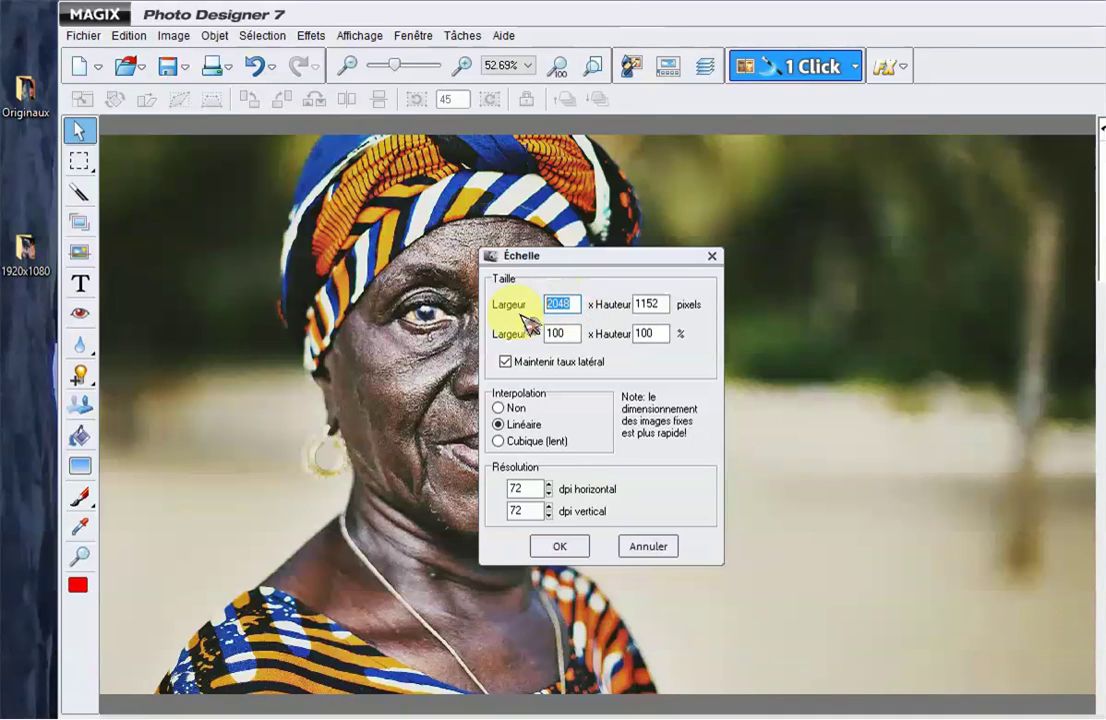
pyautogui.write('19')
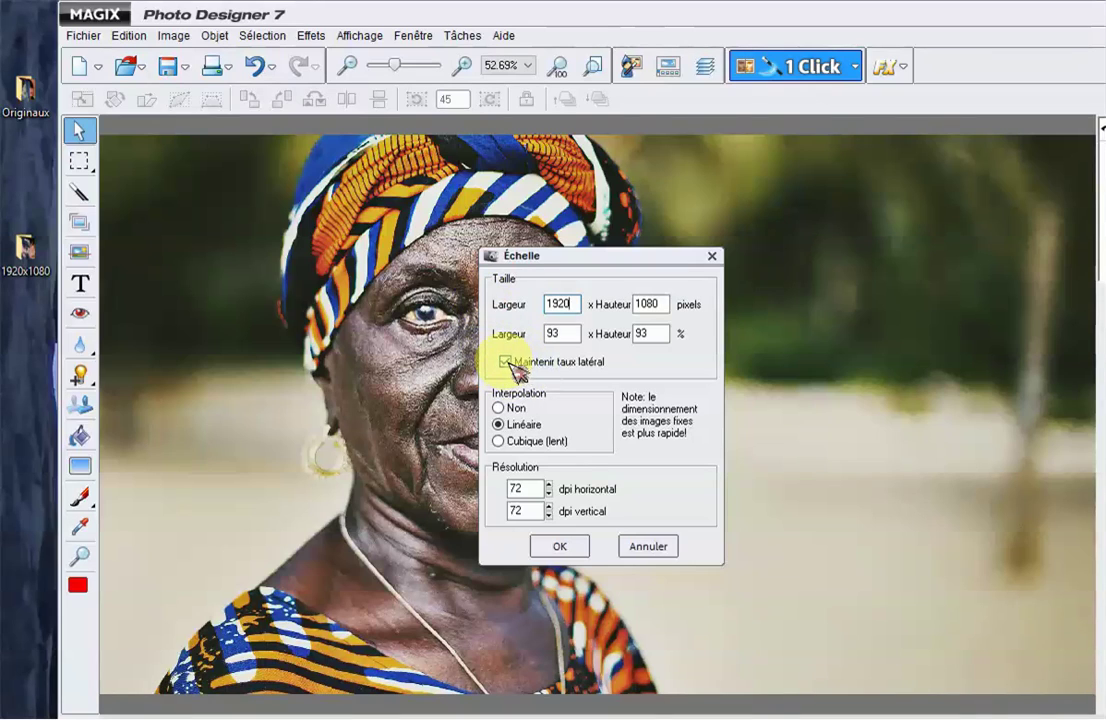
pyautogui.click(562, 546)
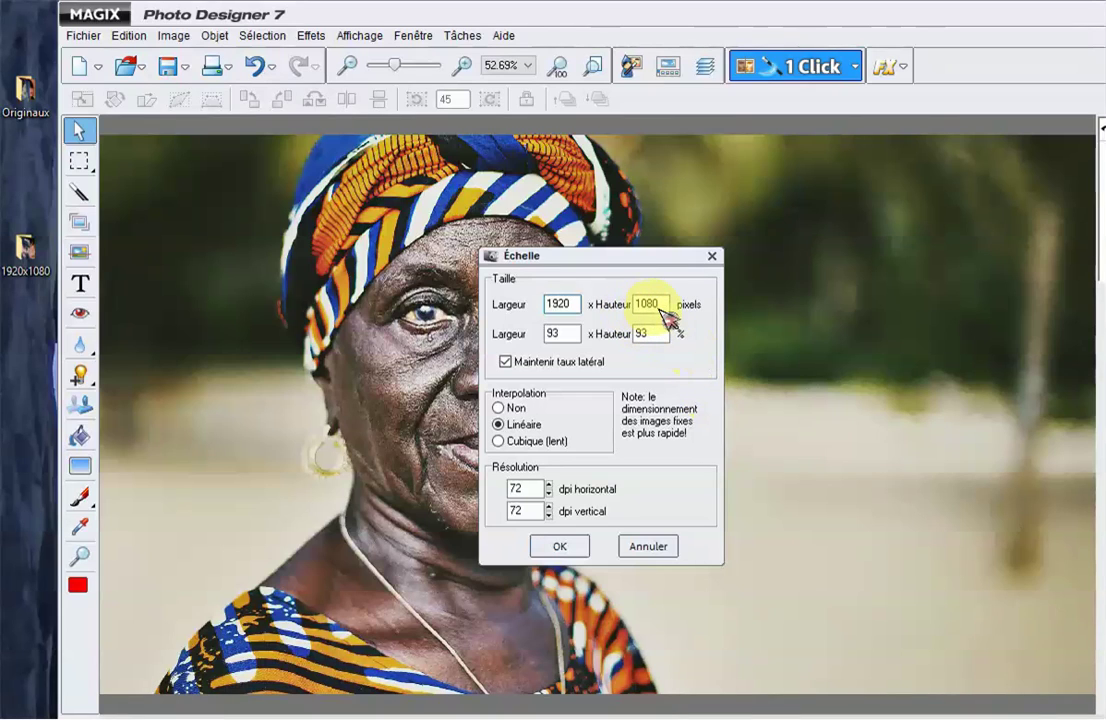
pyautogui.click(561, 548)
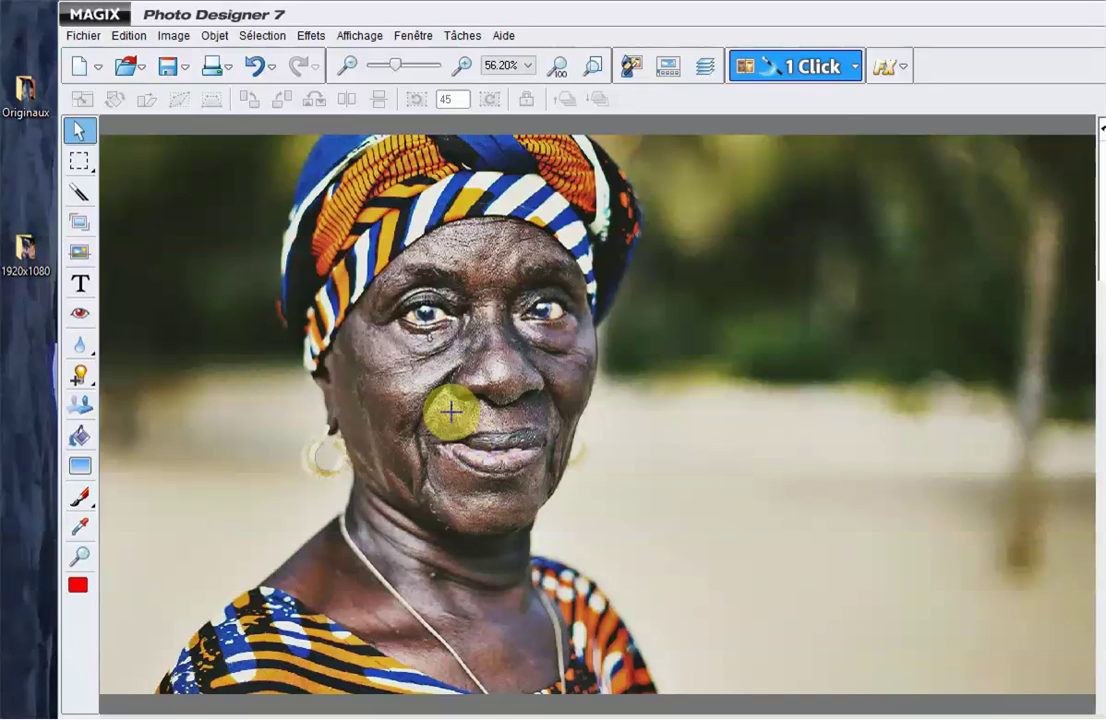
pyautogui.click(175, 38)
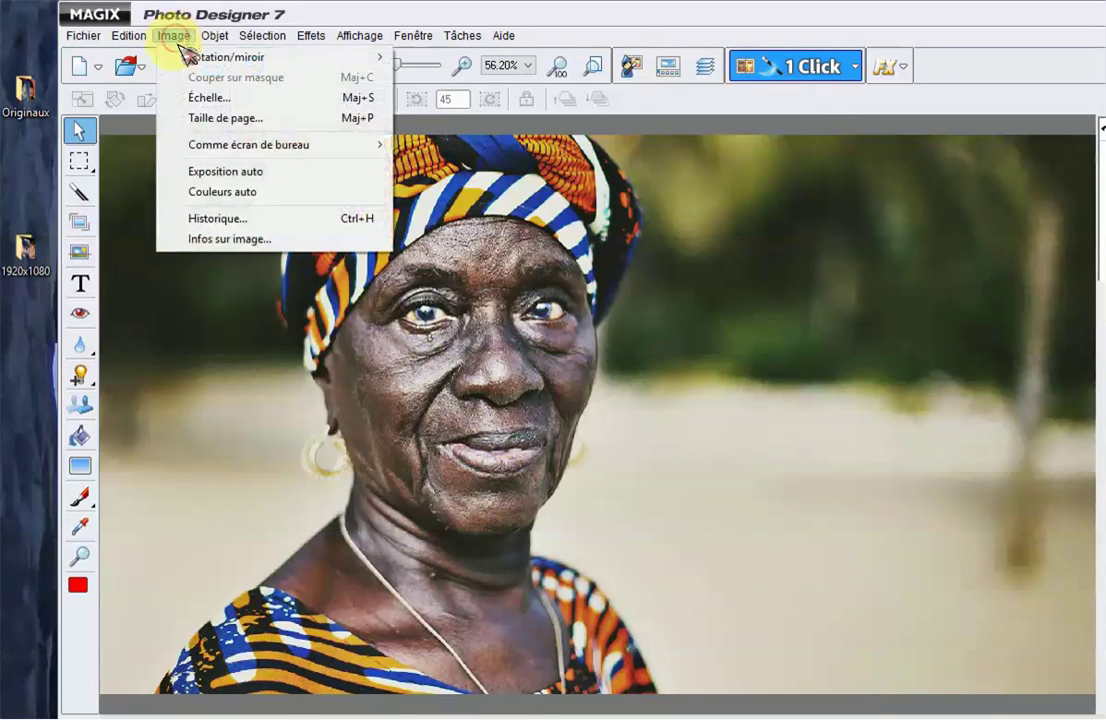
pyautogui.click(220, 245)
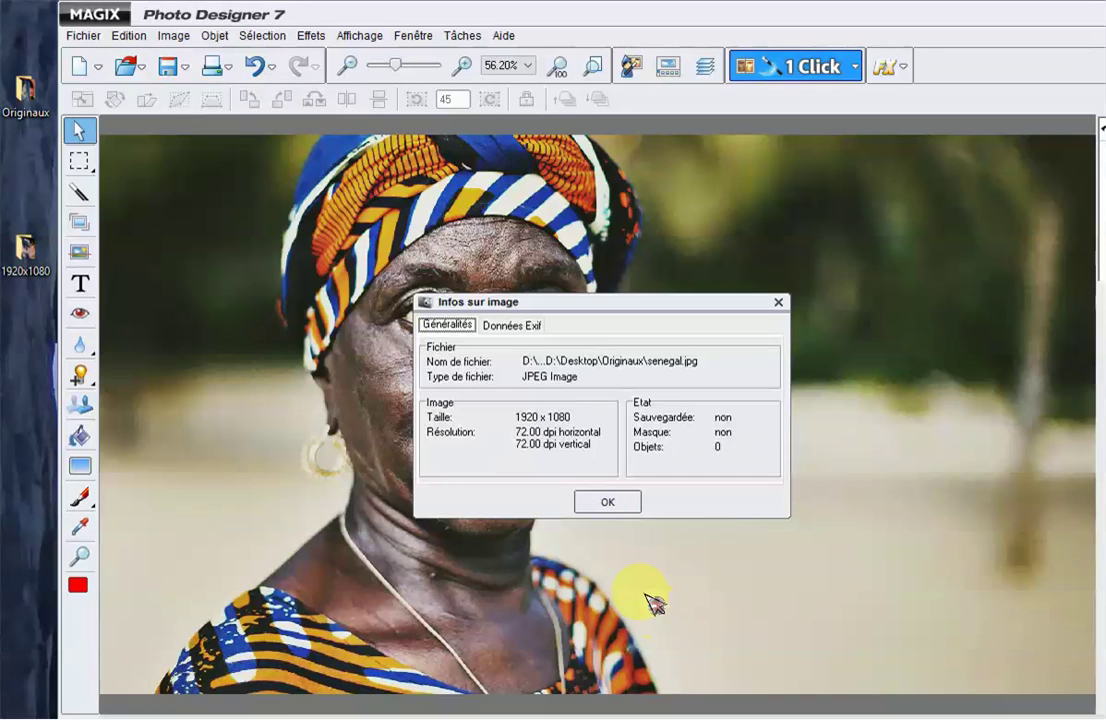
pyautogui.click(607, 501)
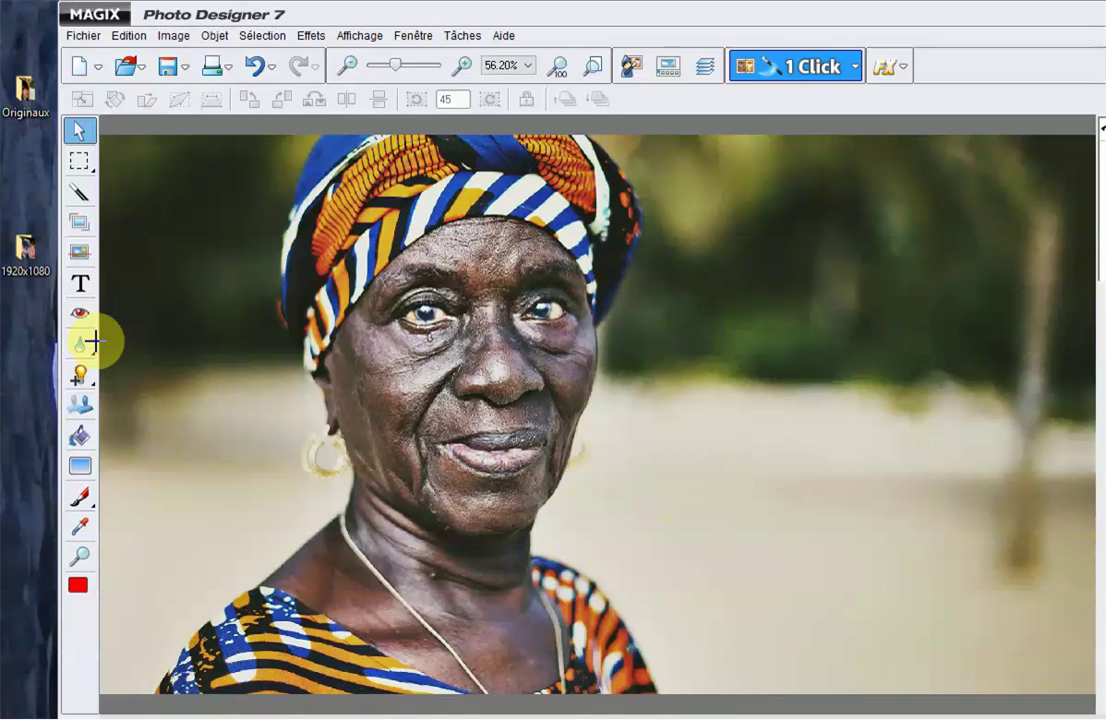
# Open the 1920x1080 folder from the desktop
pyautogui.doubleClick(21, 253)
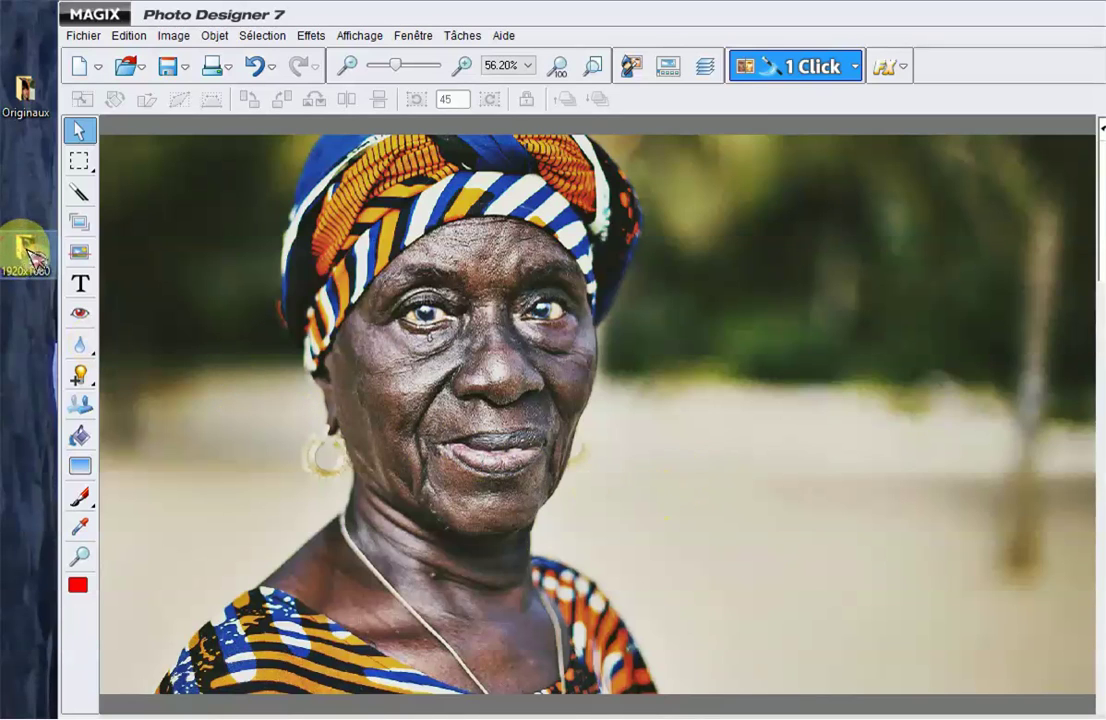